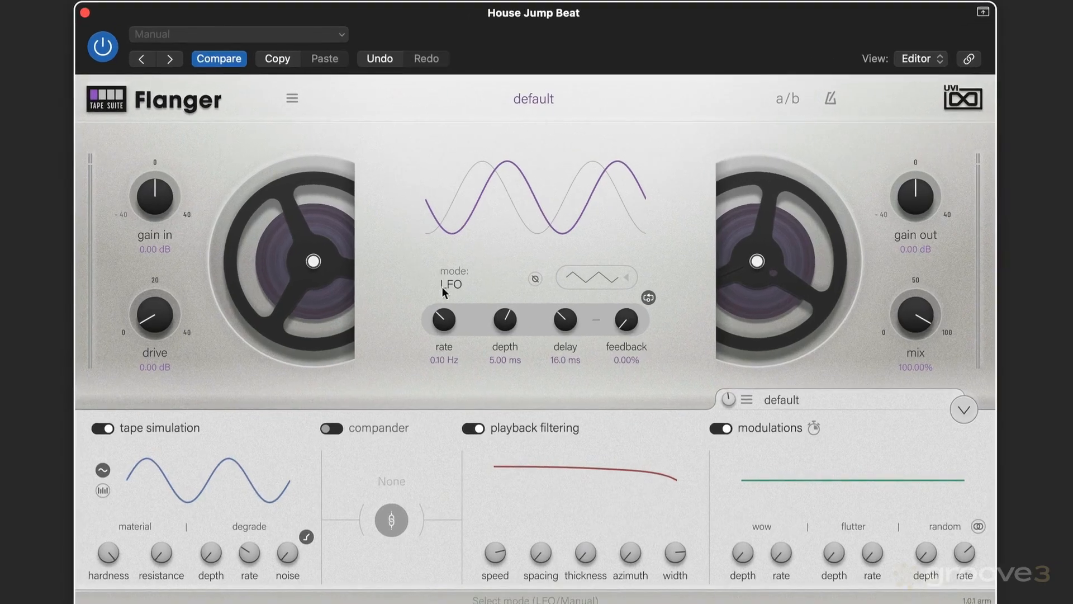
Step: Switch the flanger mode to Manual and back to LFO
click(458, 286)
click(470, 304)
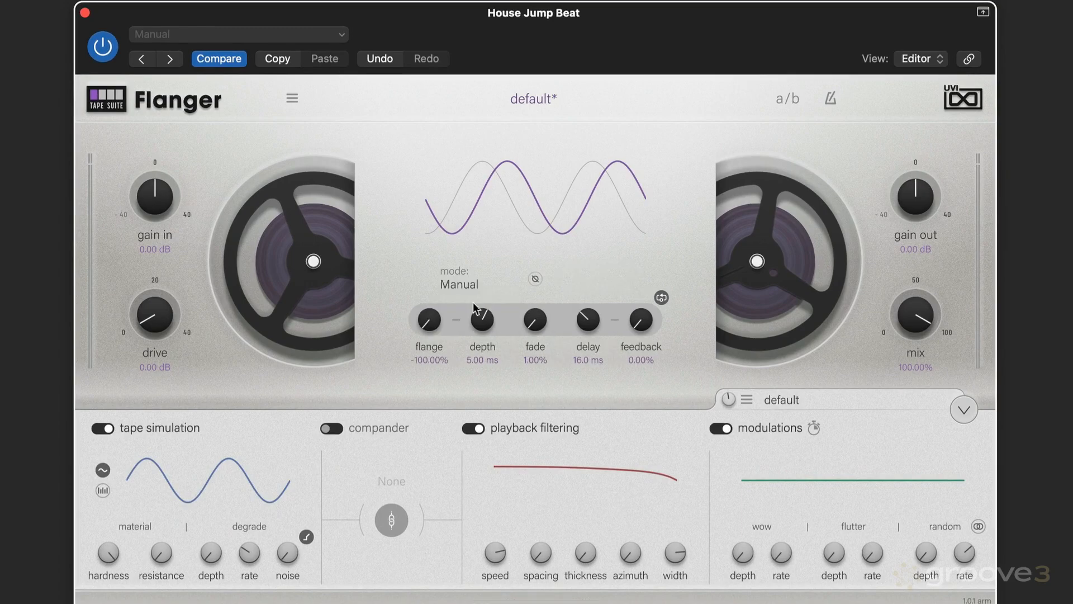
click(458, 284)
click(468, 317)
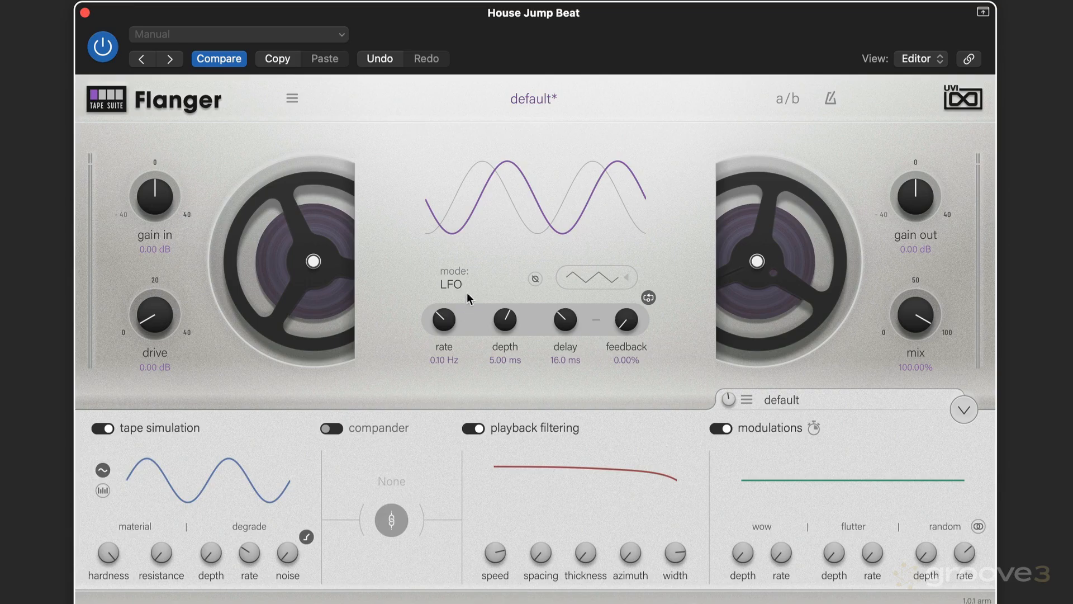
Step: Explore the second-deck phase-invert toggle, the LFO waveform list and the LFO settings panel
click(535, 279)
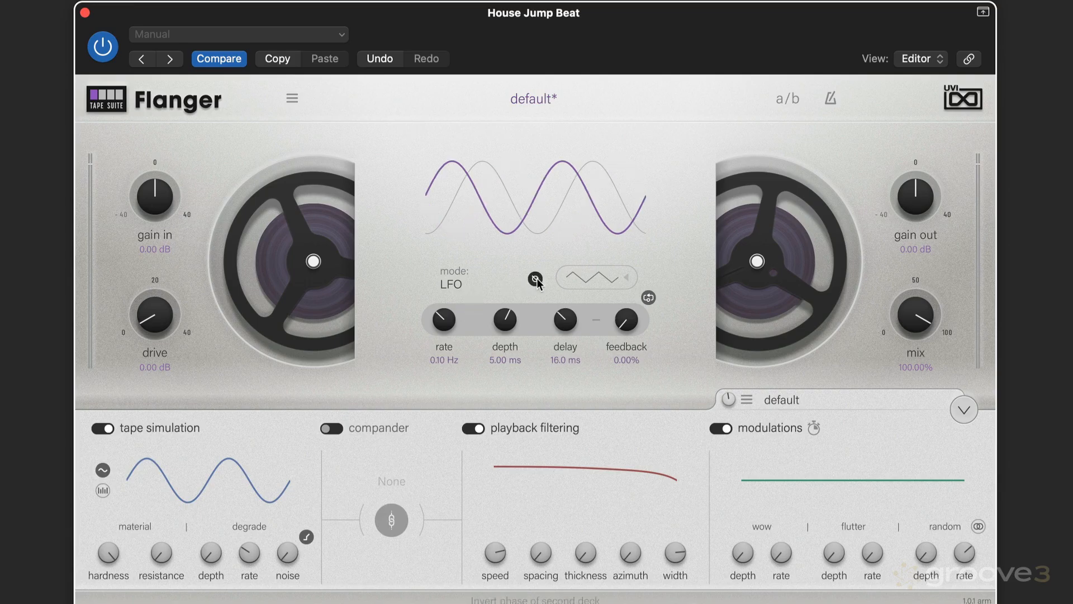
click(535, 279)
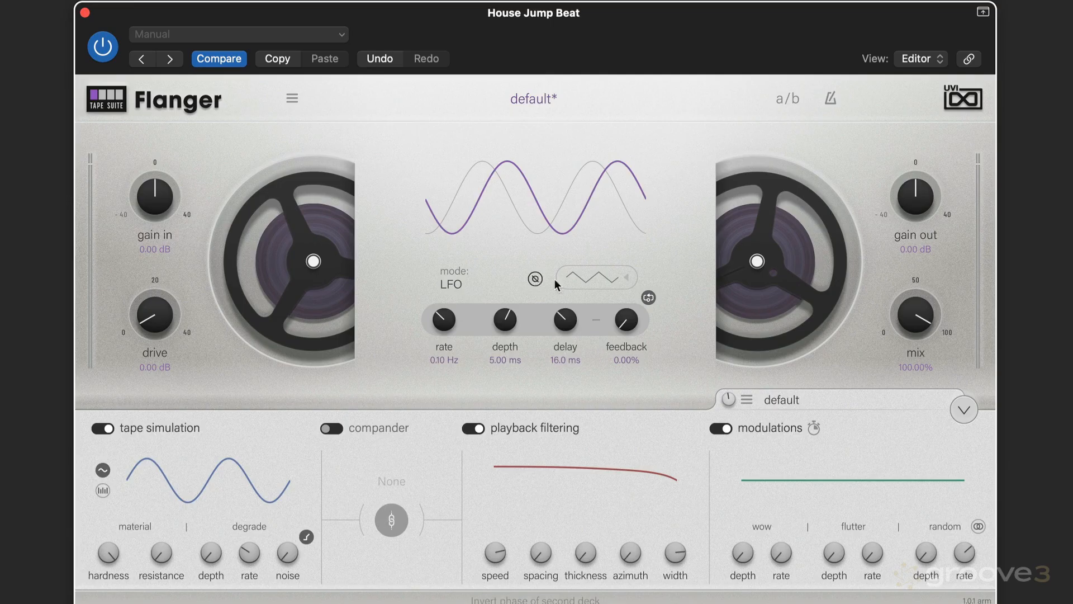
click(598, 278)
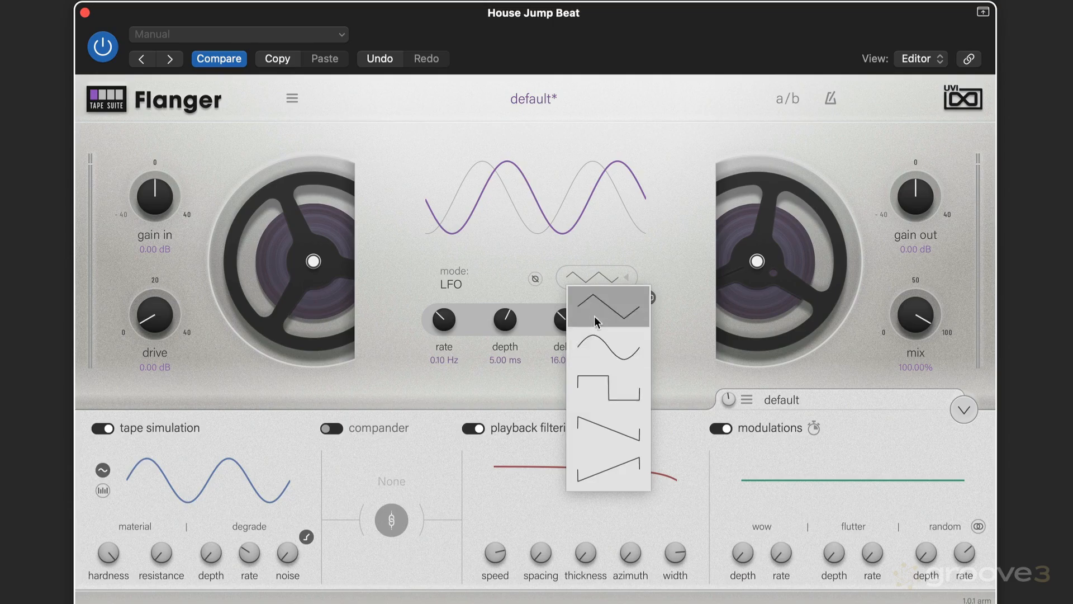
click(540, 244)
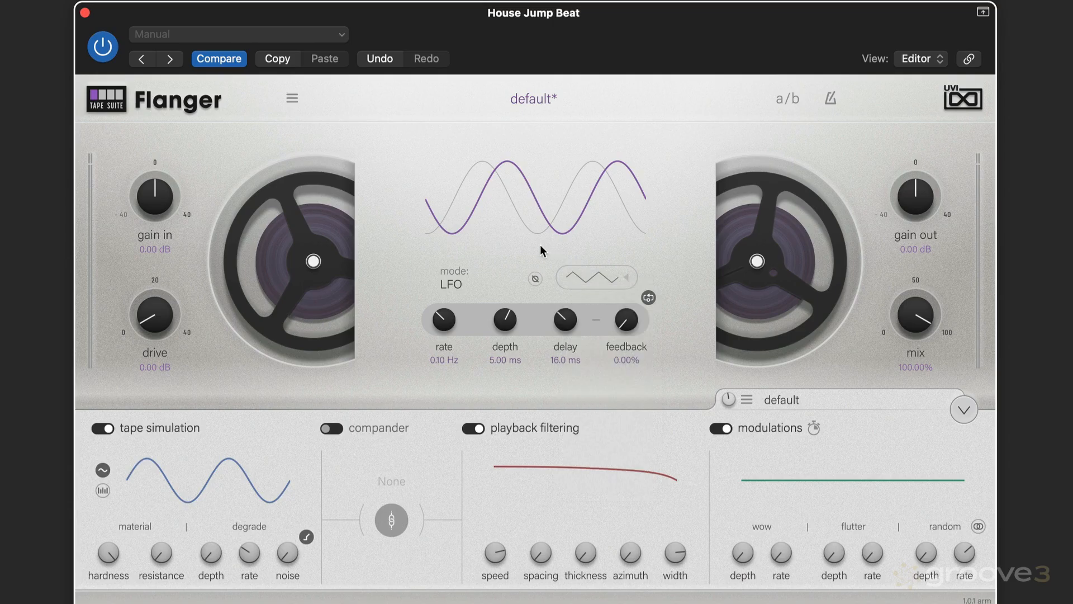
click(626, 281)
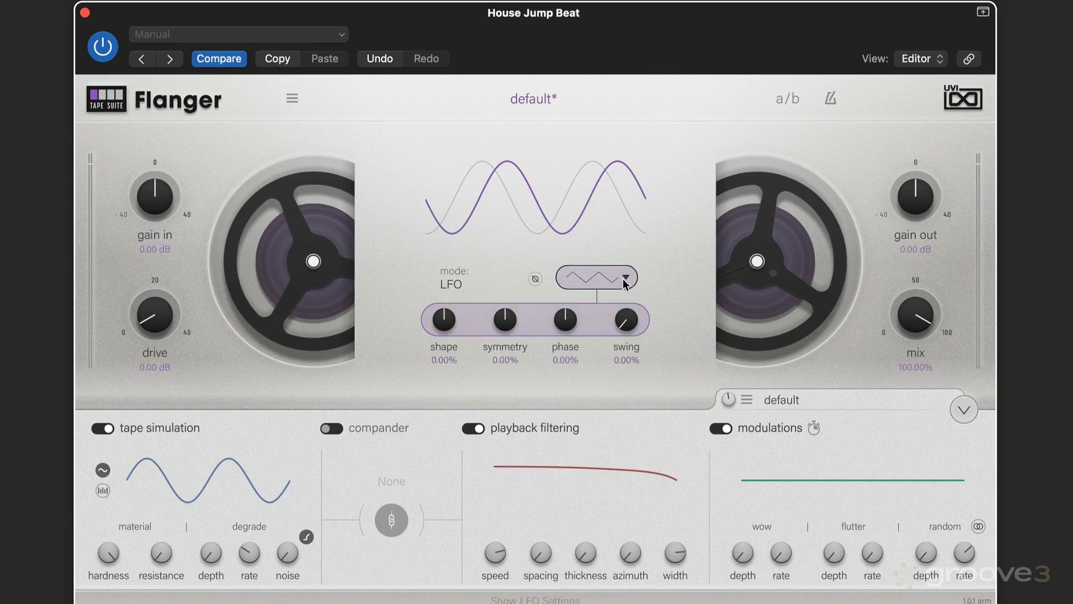
click(626, 280)
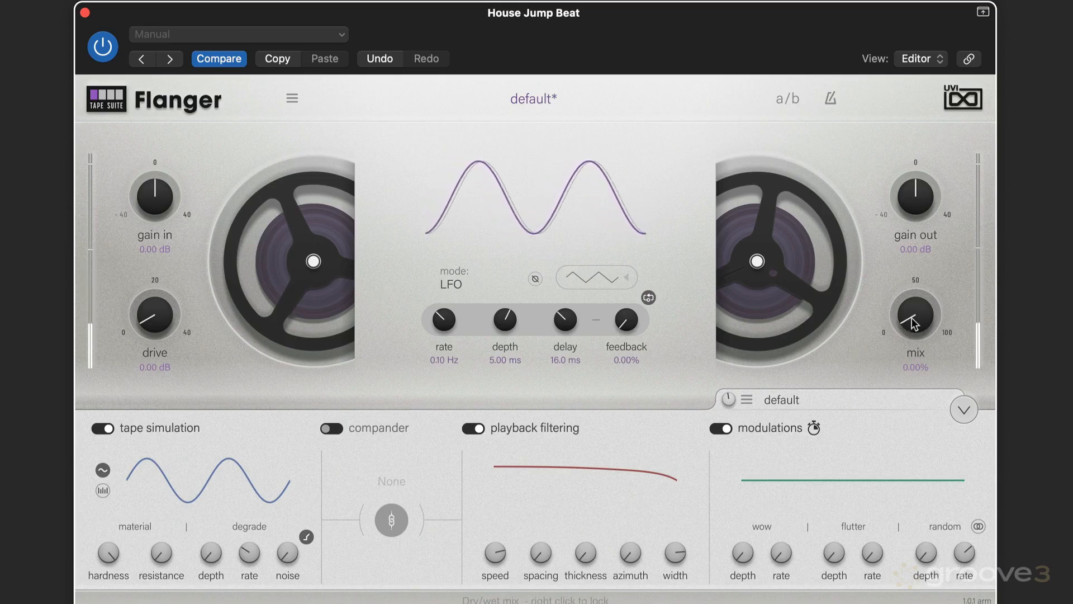
Step: Raise the mix to 100%
drag(912, 323, 913, 263)
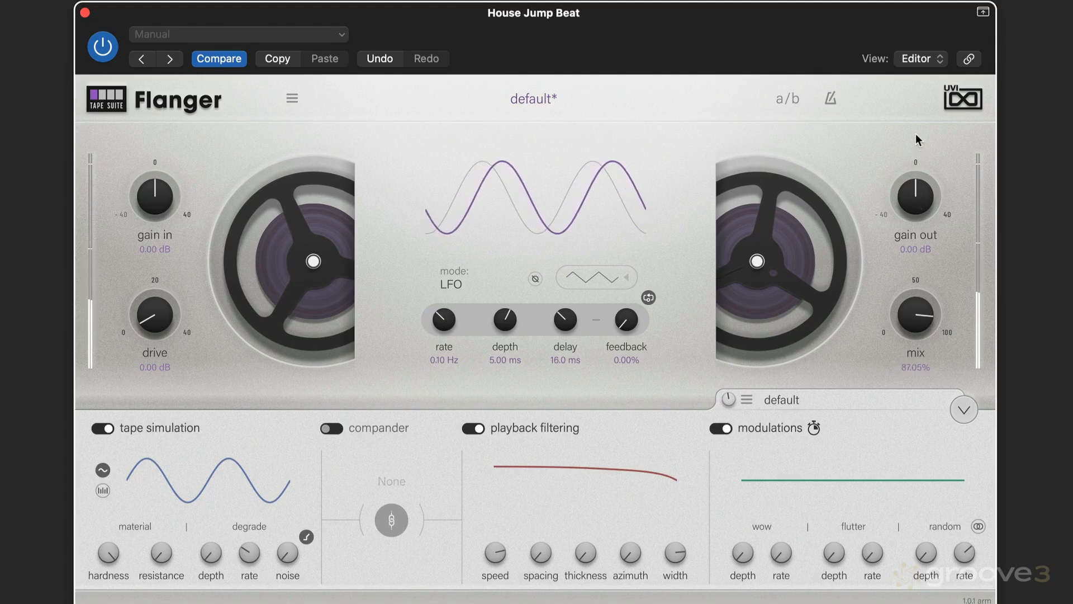
drag(916, 135, 917, 110)
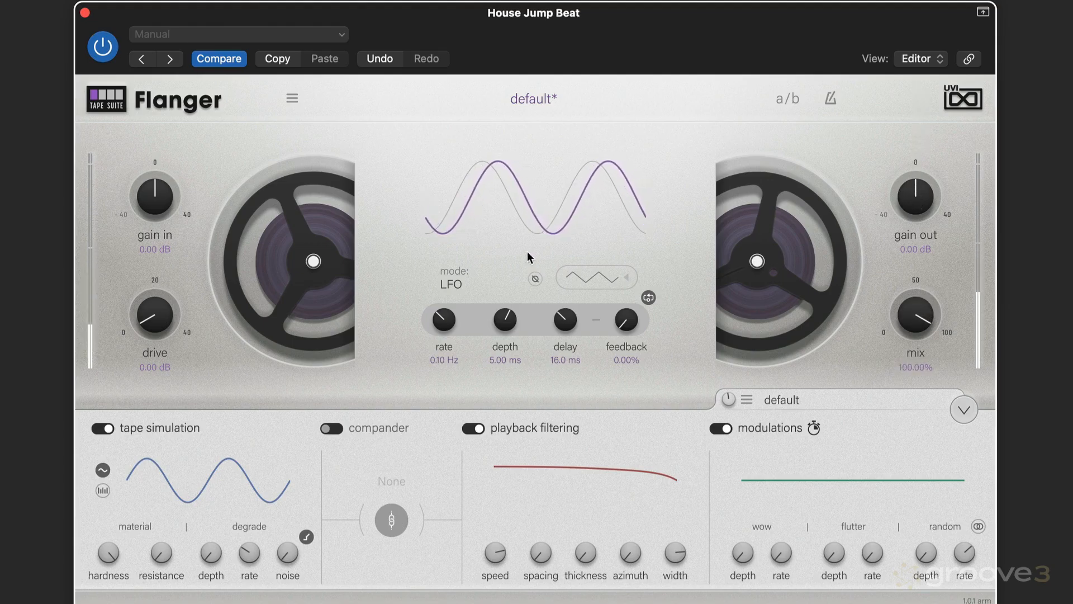
Step: Select the triangle LFO waveform and open the LFO shaping settings
click(612, 277)
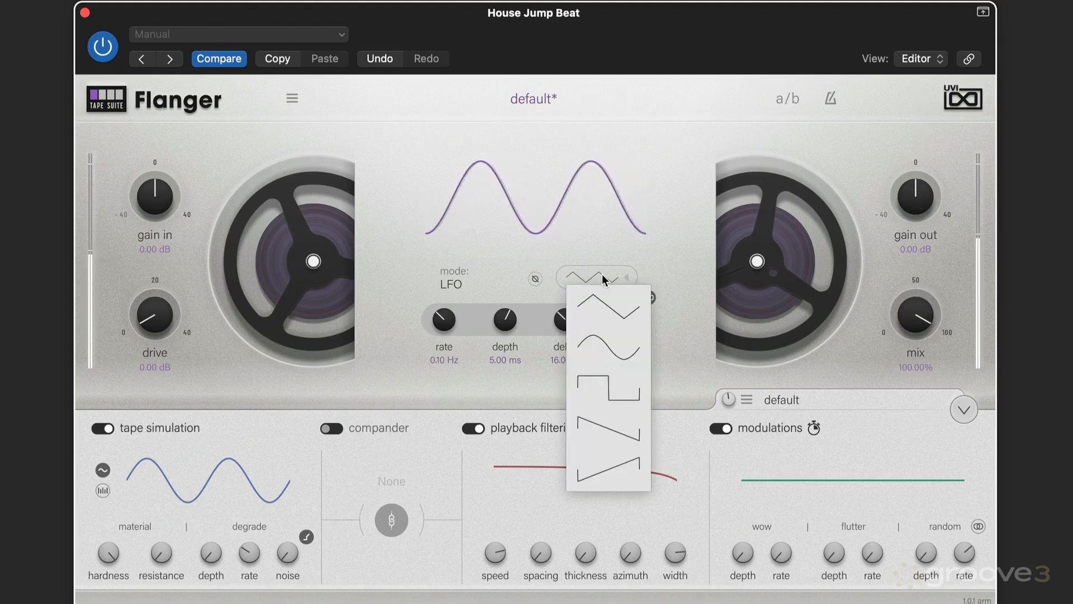
click(602, 303)
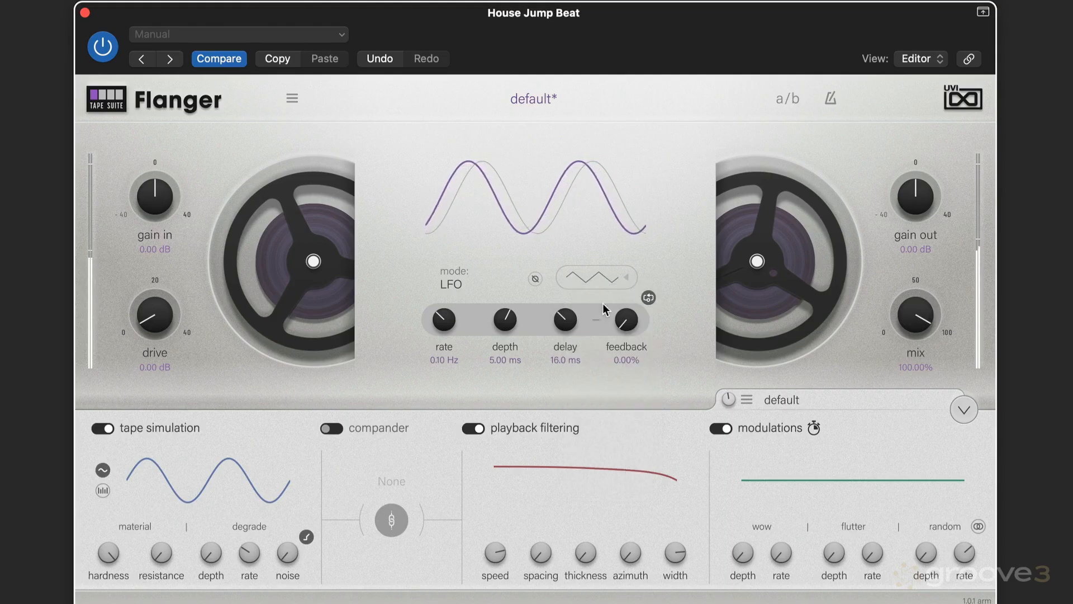
click(627, 279)
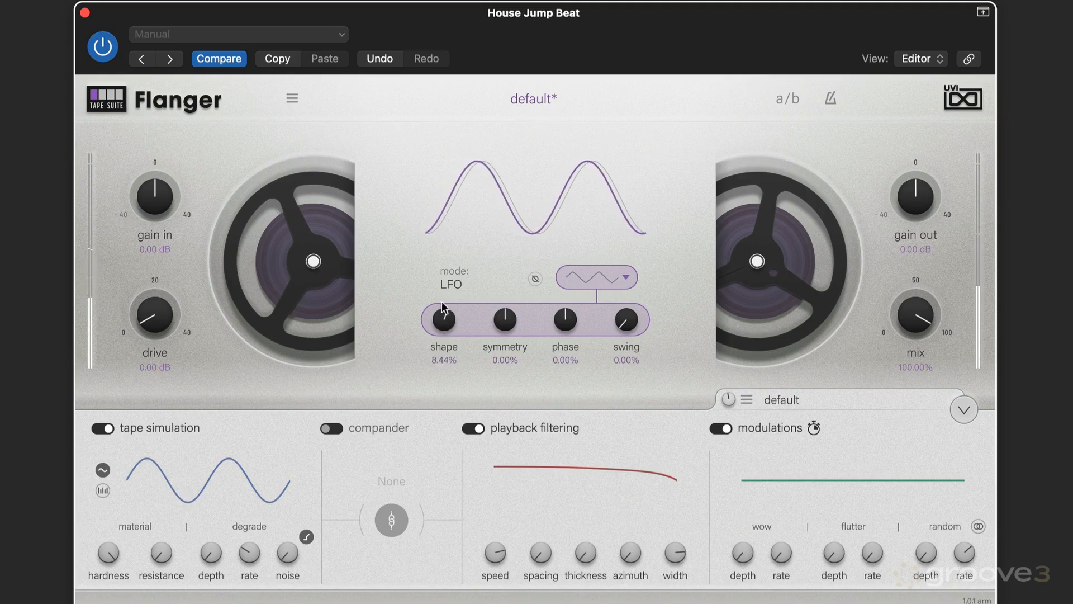
Step: Adjust the LFO shape to about -31%
drag(442, 301, 446, 270)
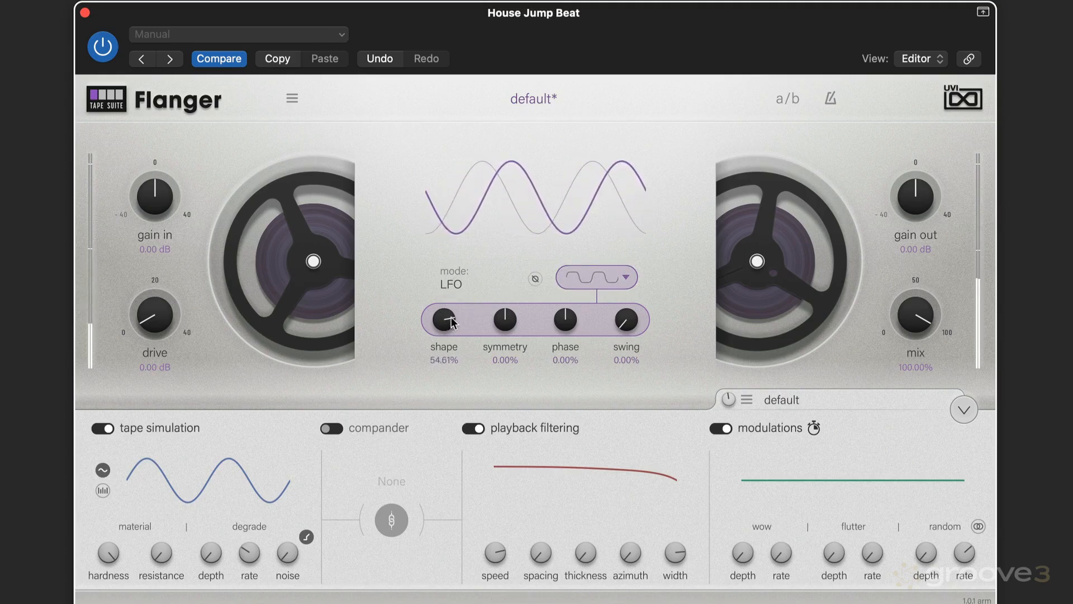
drag(452, 323, 381, 408)
Step: Set the LFO symmetry to about -62%
drag(505, 322, 511, 265)
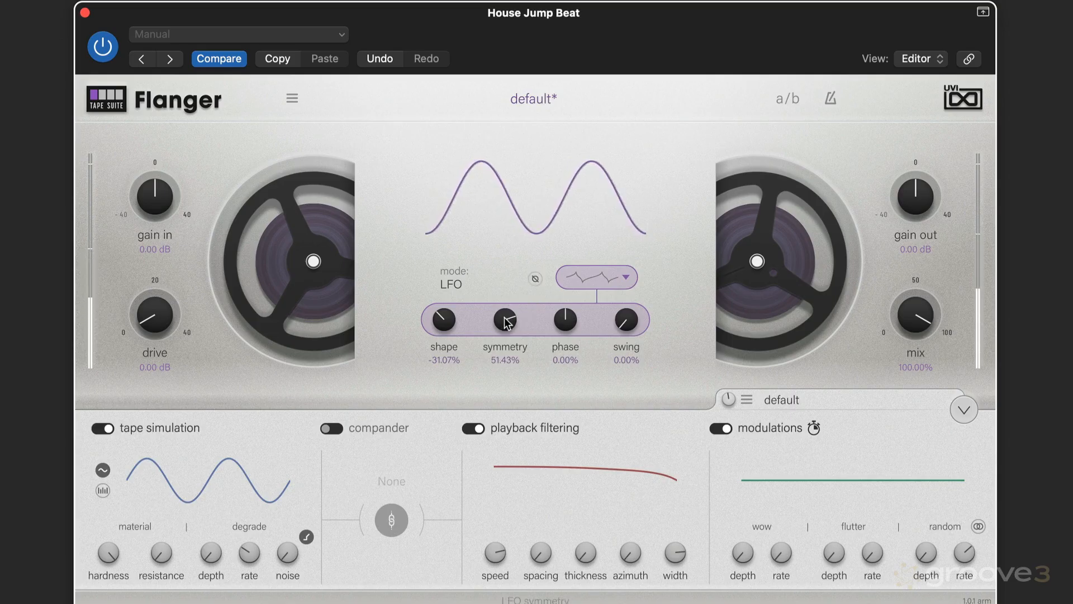
drag(477, 378, 474, 432)
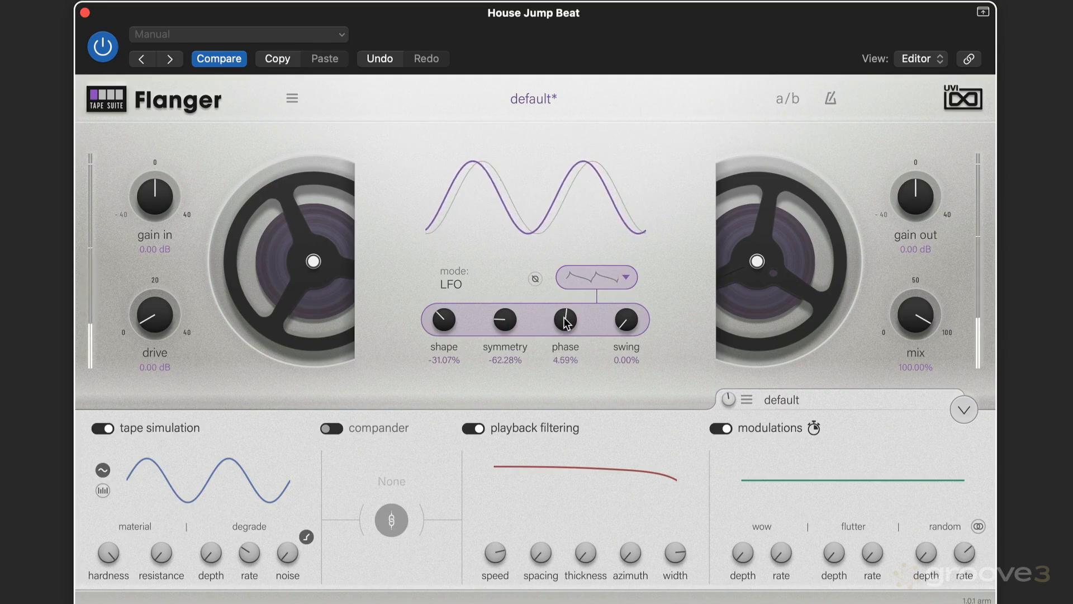
Step: Set the LFO phase to about 49%, briefly toggling the second deck's phase inversion on and off
drag(567, 318, 570, 268)
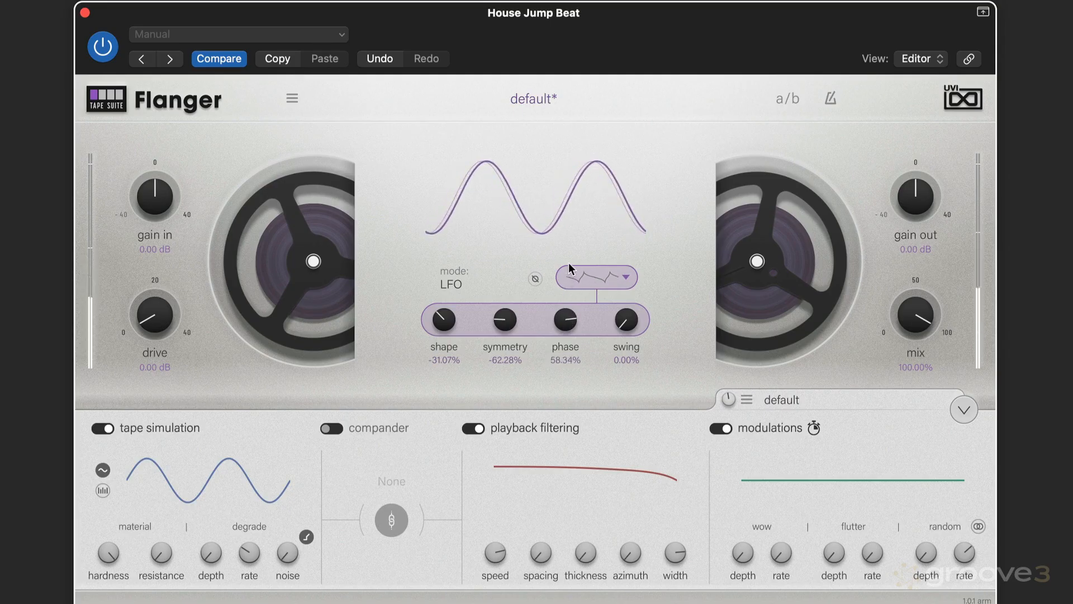
drag(572, 323, 561, 315)
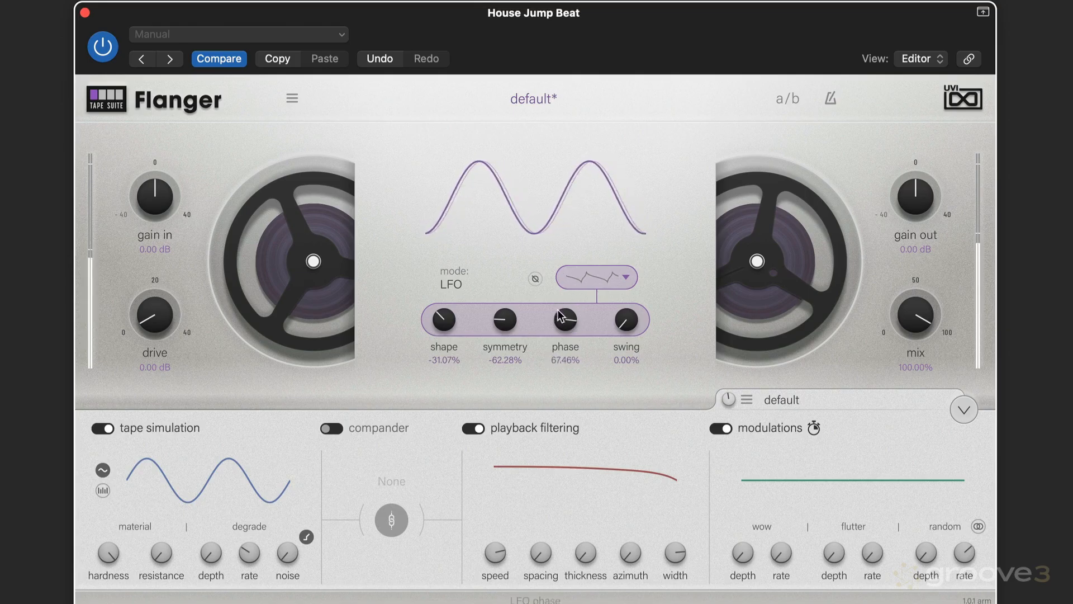
click(536, 278)
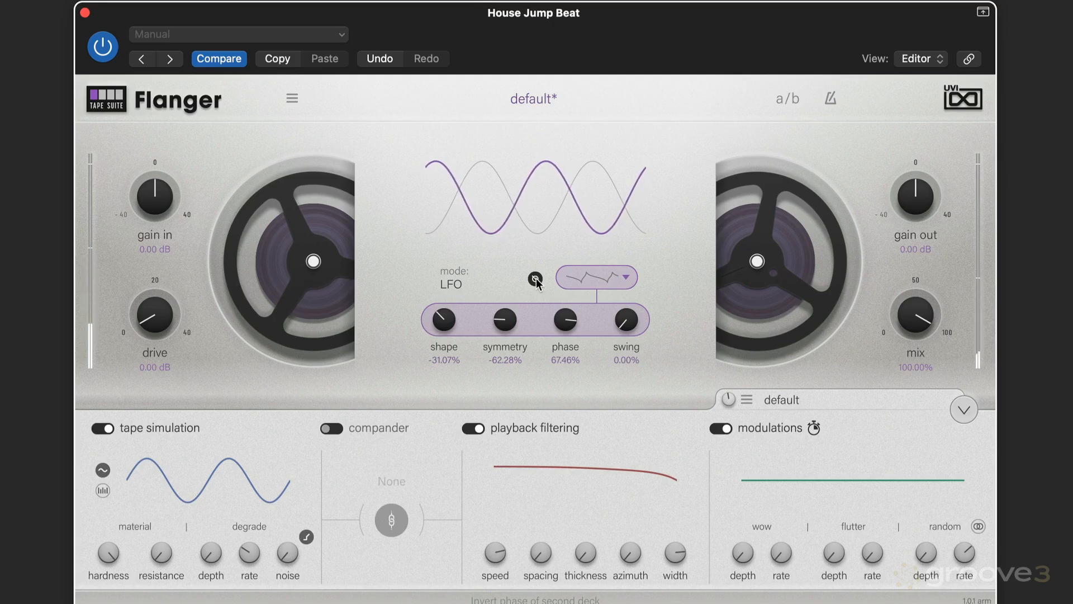
click(536, 279)
drag(567, 322, 535, 333)
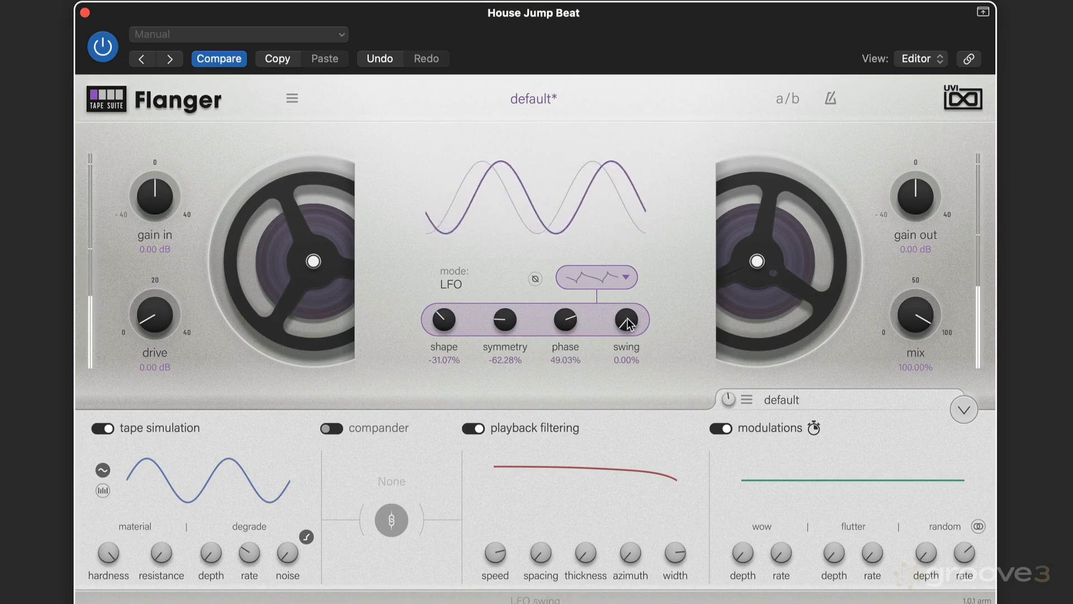
Step: Set the LFO swing to about 58% and close the LFO shaping settings
drag(628, 324, 639, 220)
mouse_move(627, 314)
mouse_down()
mouse_move(625, 286)
mouse_move(629, 319)
mouse_up()
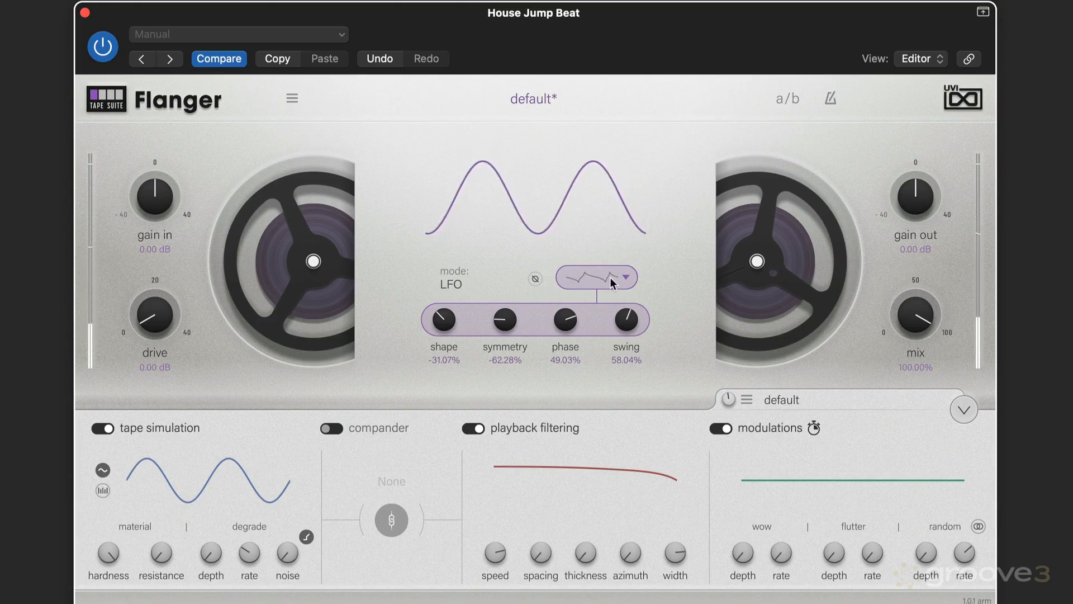
click(627, 278)
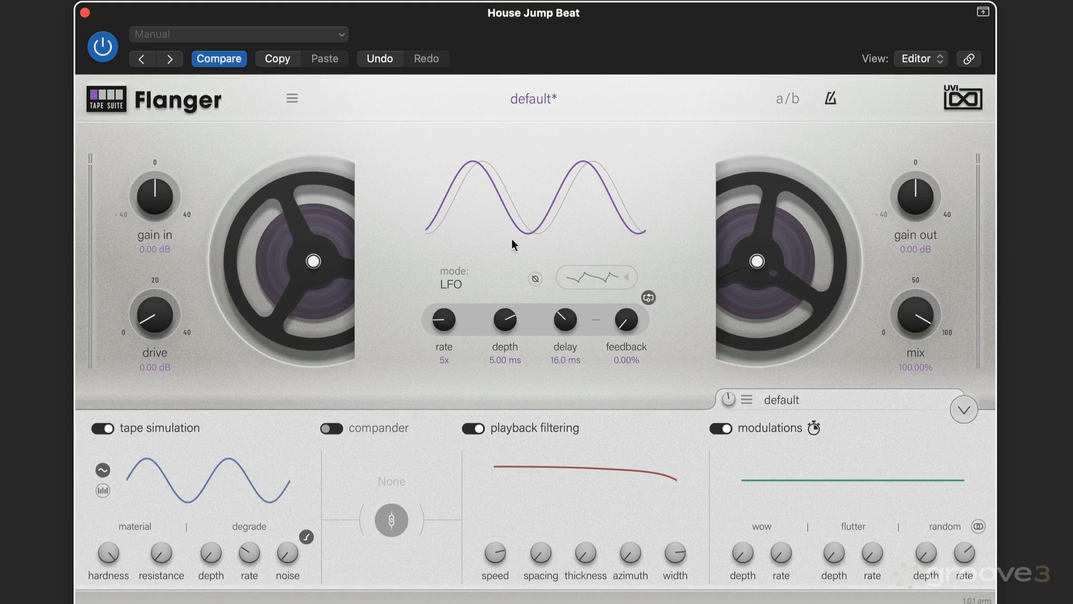
Step: Set the LFO rate to 2x and the depth to about 4.63 ms
drag(444, 323, 477, 210)
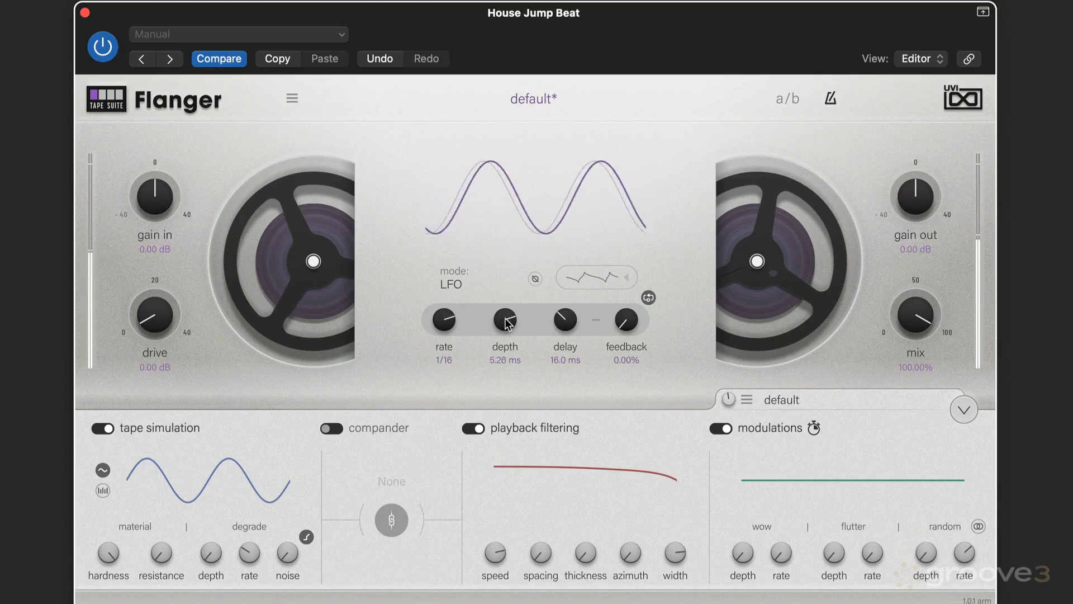
drag(507, 327, 520, 282)
drag(445, 321, 428, 393)
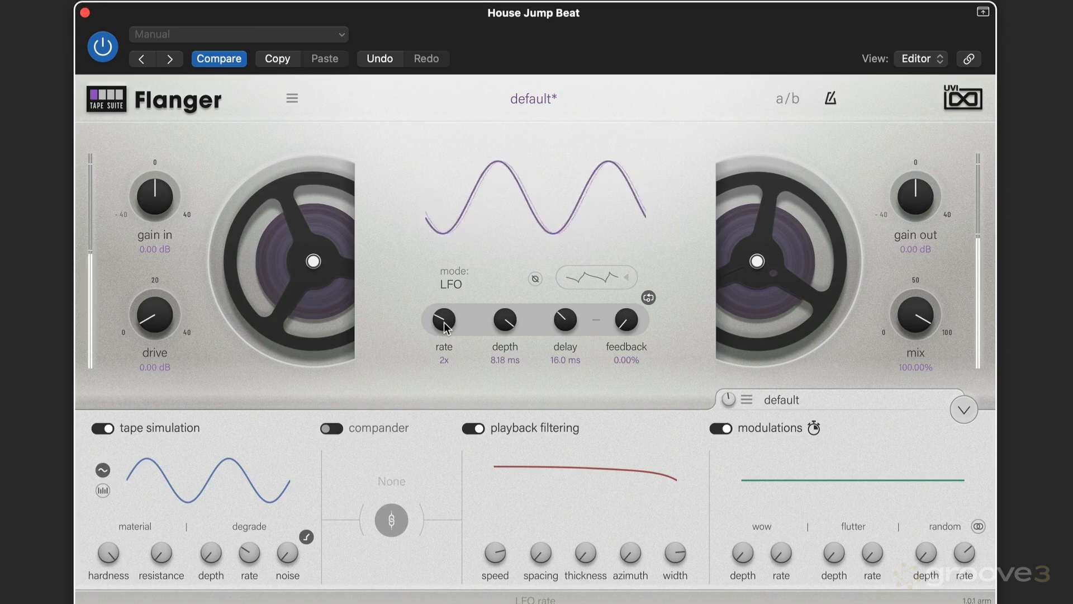
drag(505, 321, 418, 370)
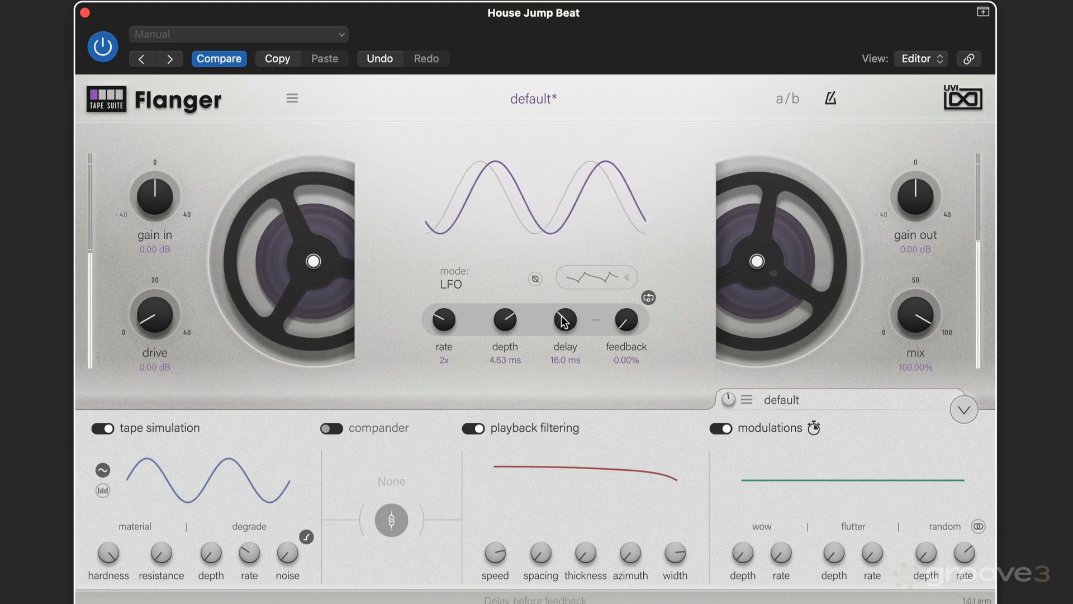
Step: Set the delay to about 9.6 ms and raise the feedback to about 88%
drag(562, 316, 590, 210)
drag(629, 321, 628, 237)
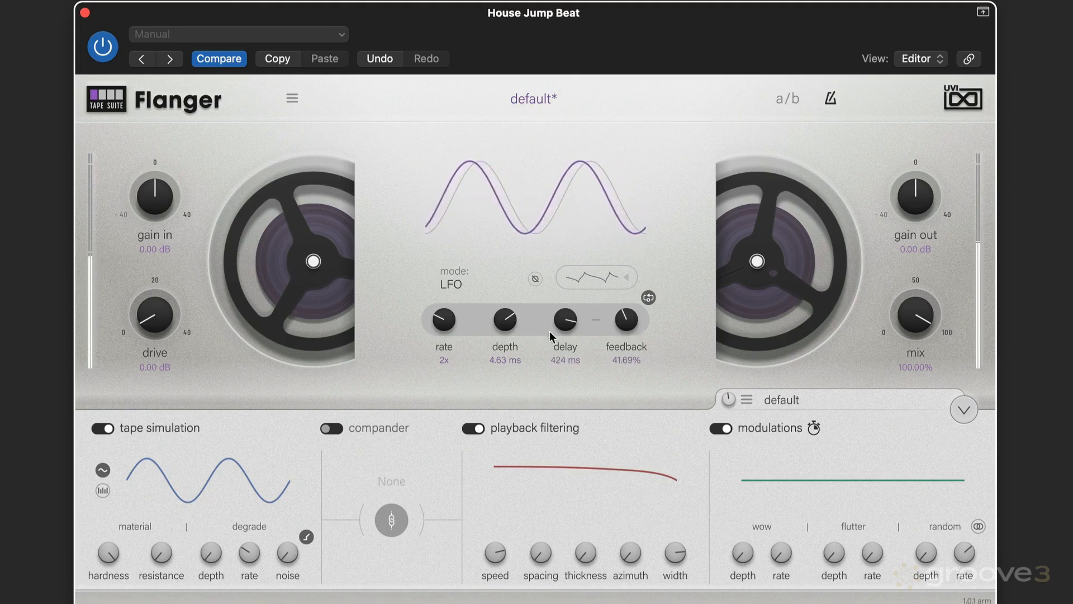
drag(569, 318, 524, 442)
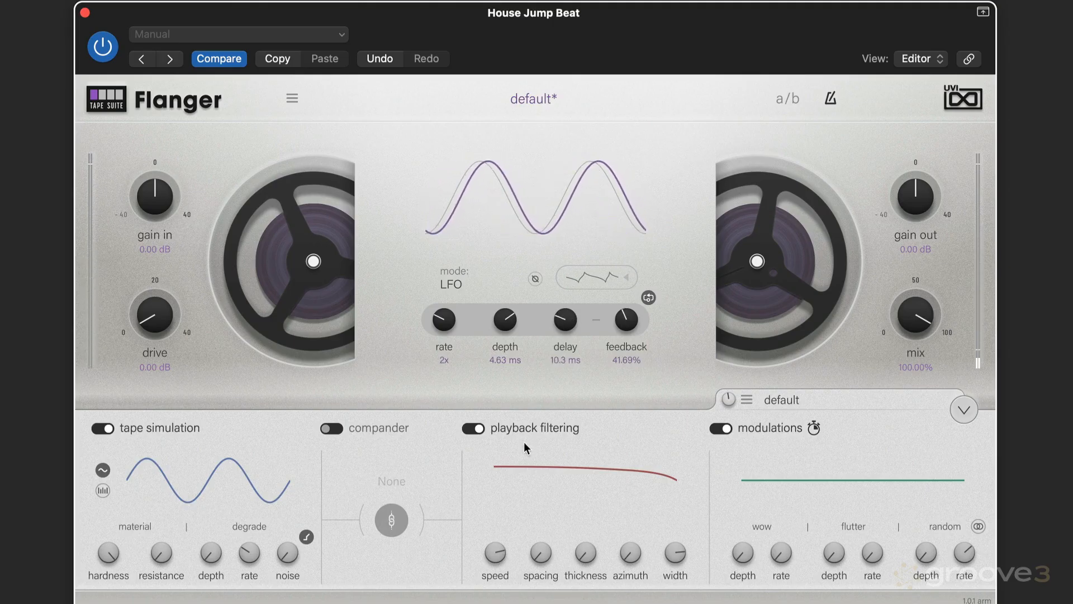
drag(626, 322, 647, 237)
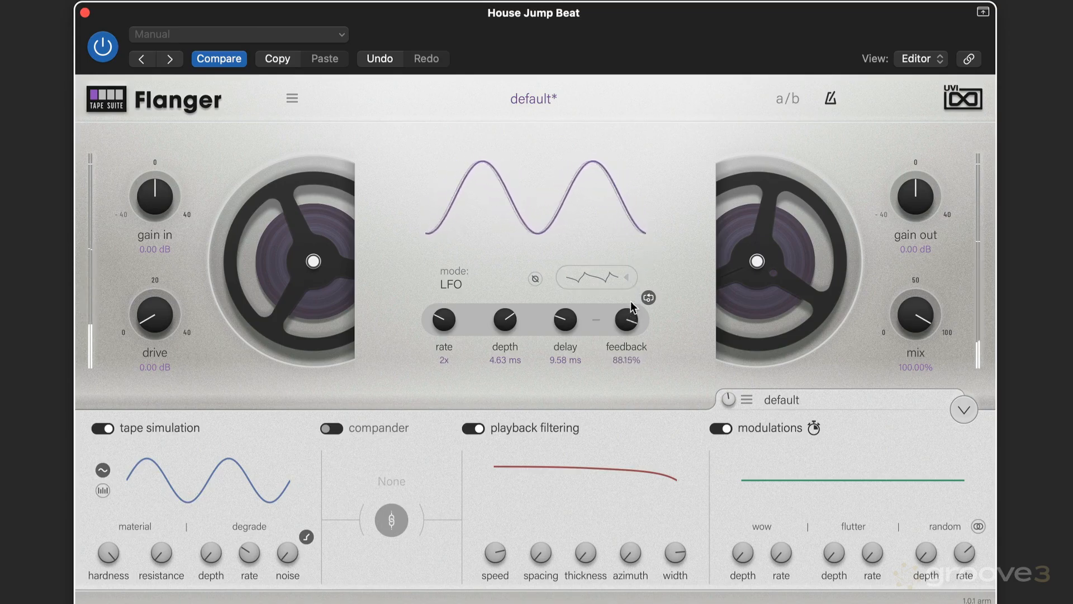
Step: Fine-tune the feedback down to about 56%
mouse_move(631, 305)
mouse_down()
mouse_move(622, 315)
mouse_move(636, 302)
mouse_up()
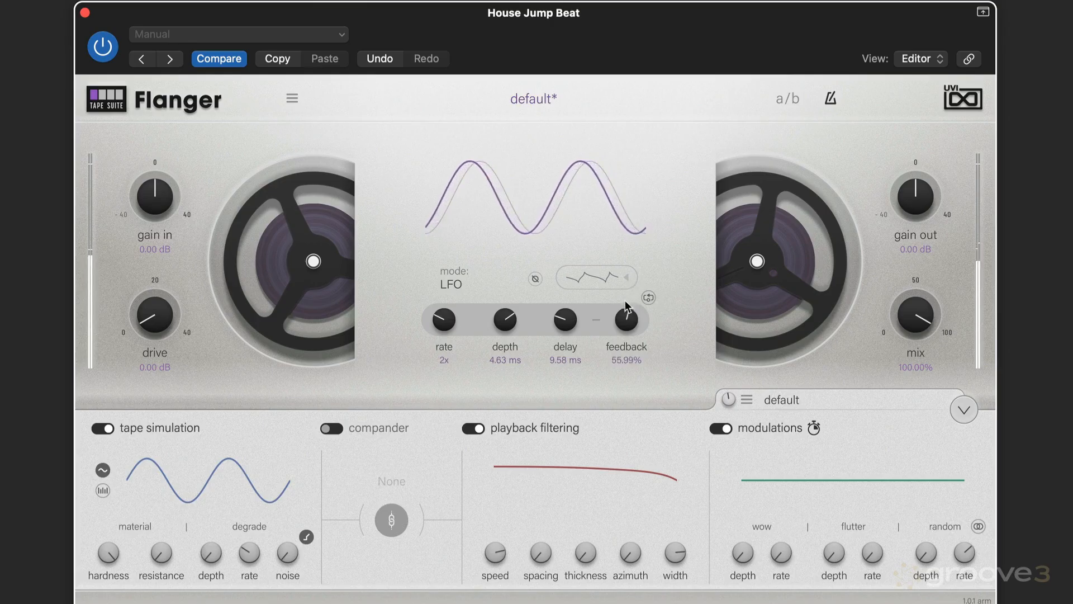
mouse_move(623, 289)
mouse_down()
mouse_move(630, 283)
mouse_move(620, 301)
mouse_up()
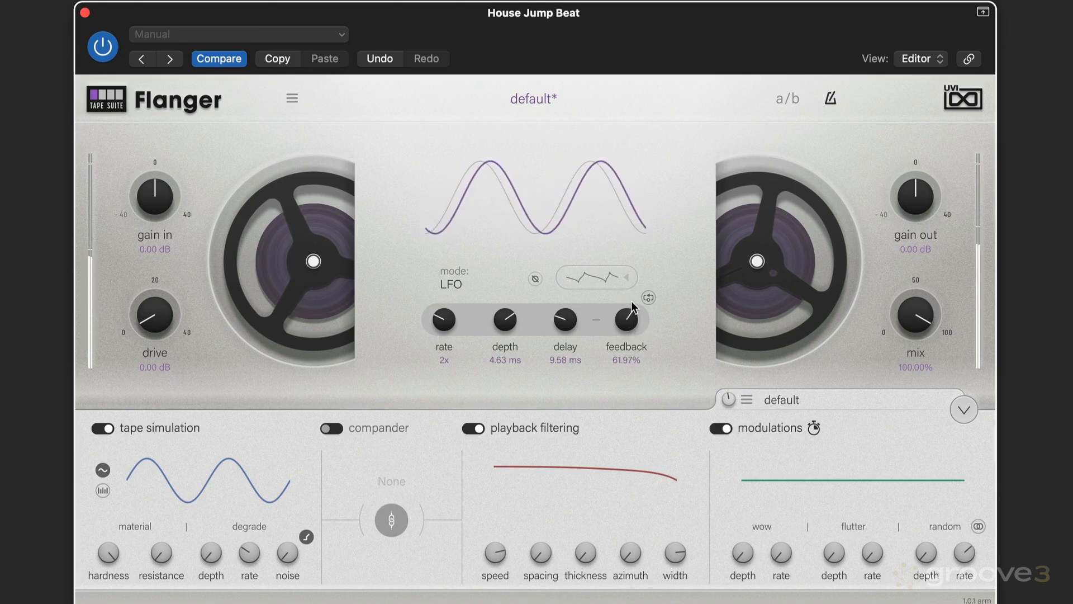
drag(632, 289, 621, 310)
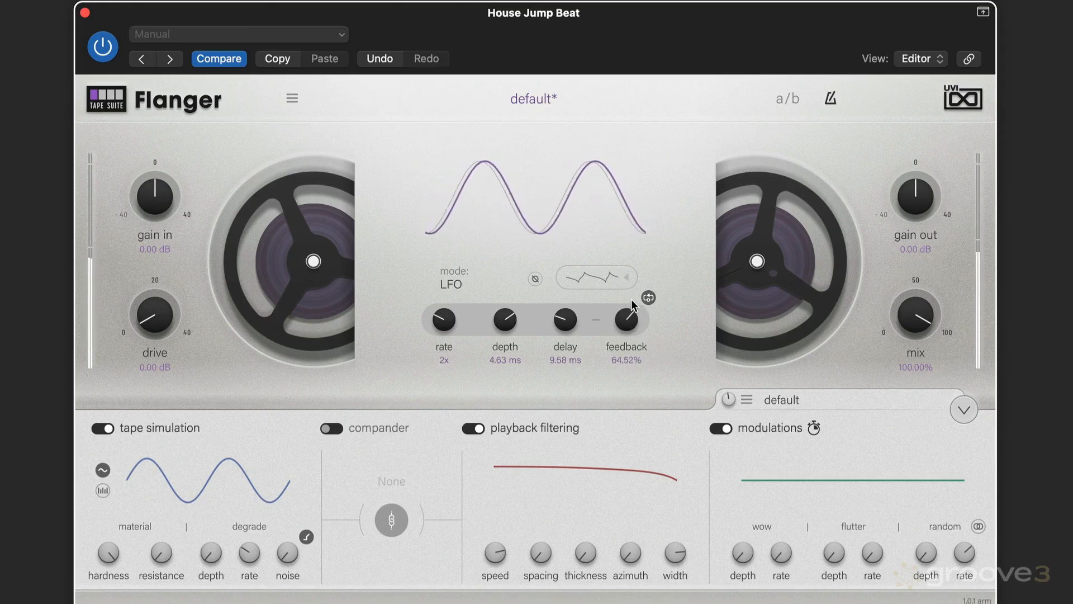
mouse_move(631, 300)
mouse_down()
mouse_move(633, 290)
mouse_move(624, 318)
mouse_up()
Step: Raise the drive to about 24.7 dB
drag(155, 296, 161, 249)
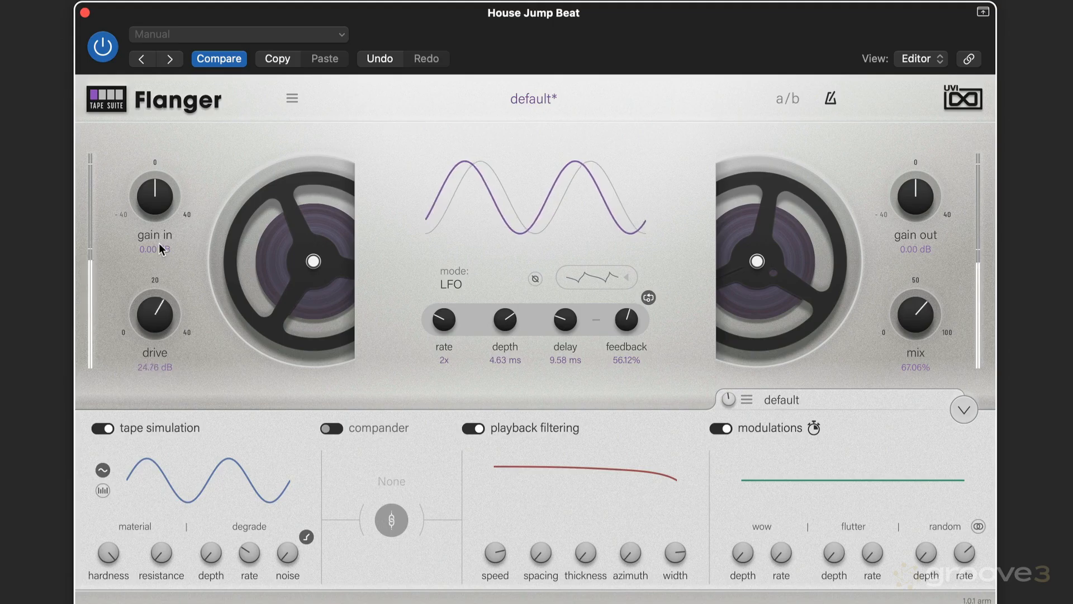
drag(170, 299, 151, 293)
Step: Set the mix to about 67% and the feedback to about 70%
drag(912, 317, 910, 313)
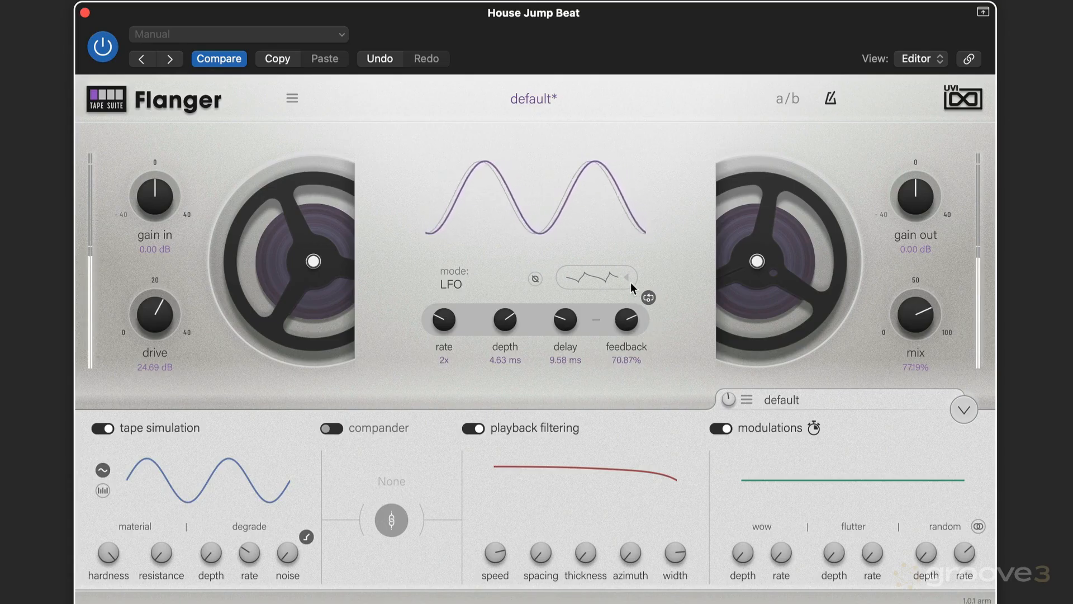
mouse_move(633, 265)
mouse_down()
mouse_move(641, 246)
mouse_move(642, 266)
mouse_up()
drag(900, 318, 911, 331)
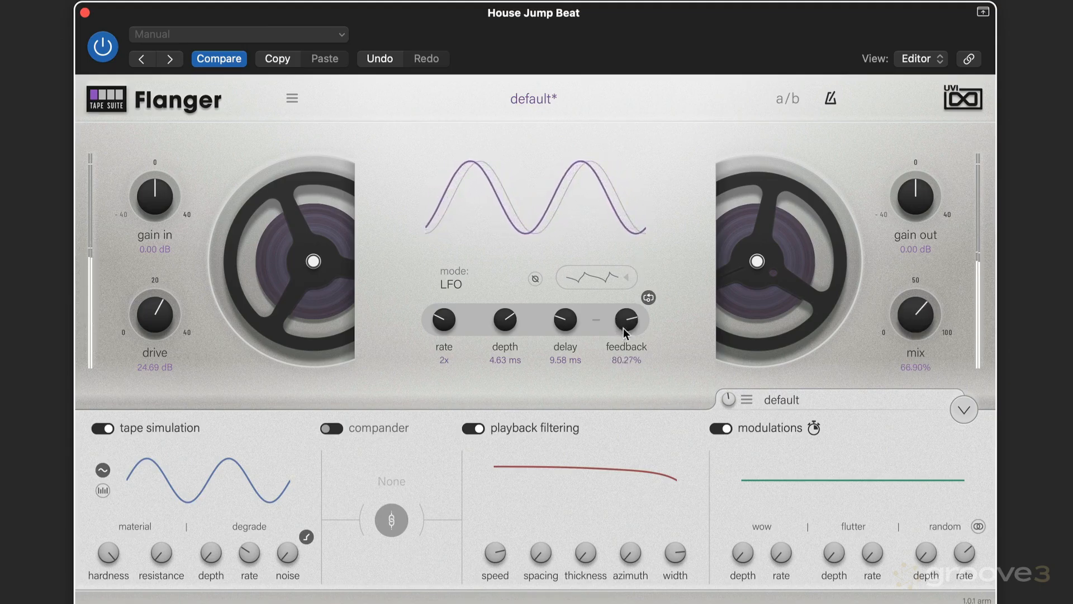
drag(623, 330, 621, 337)
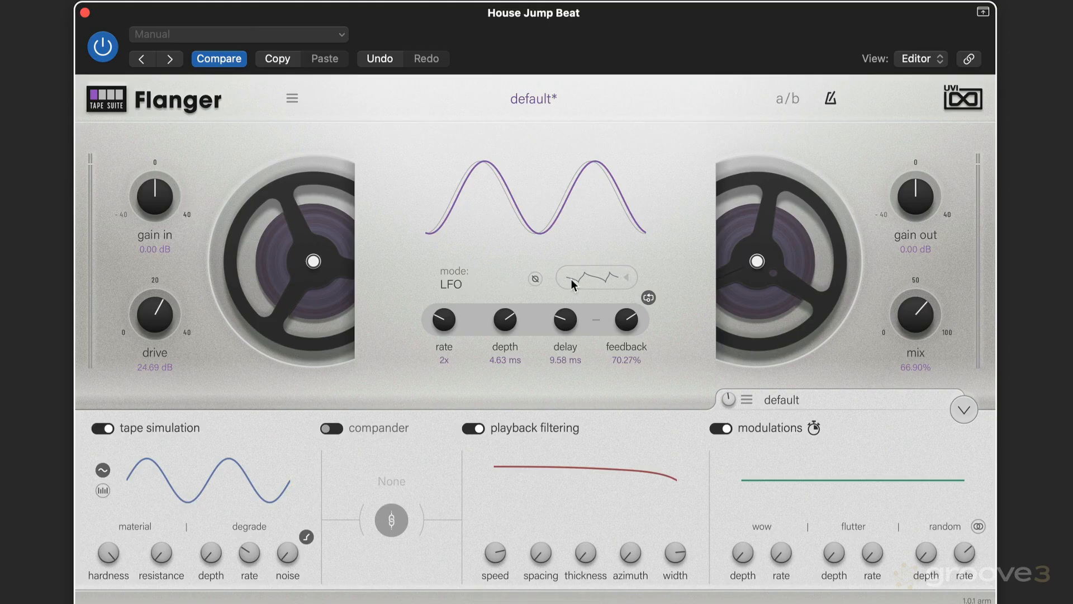
Step: Switch the flanger mode to Manual and start playback
click(451, 282)
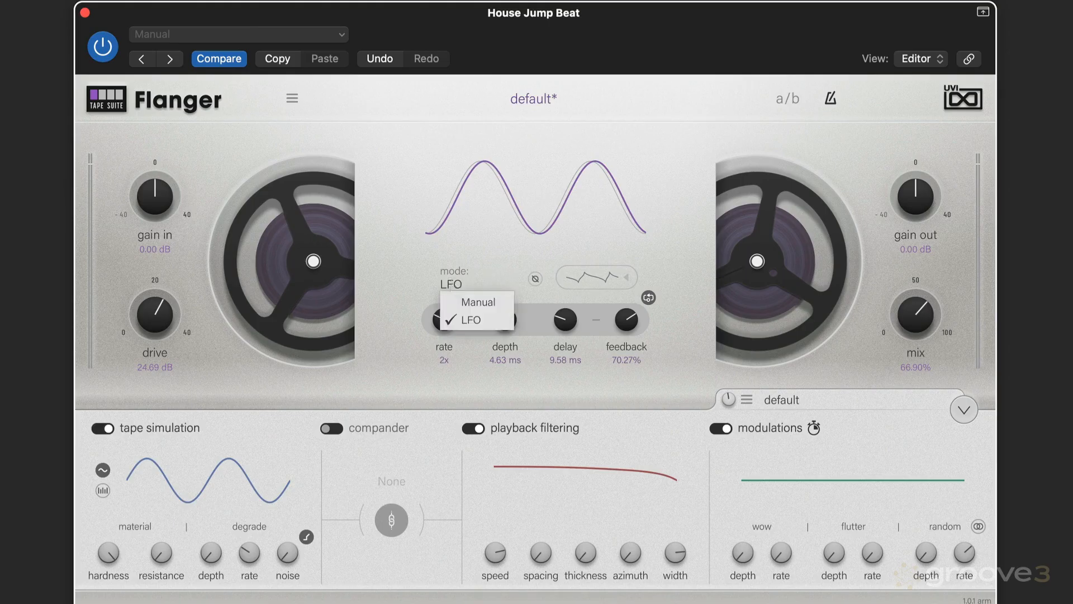
click(471, 303)
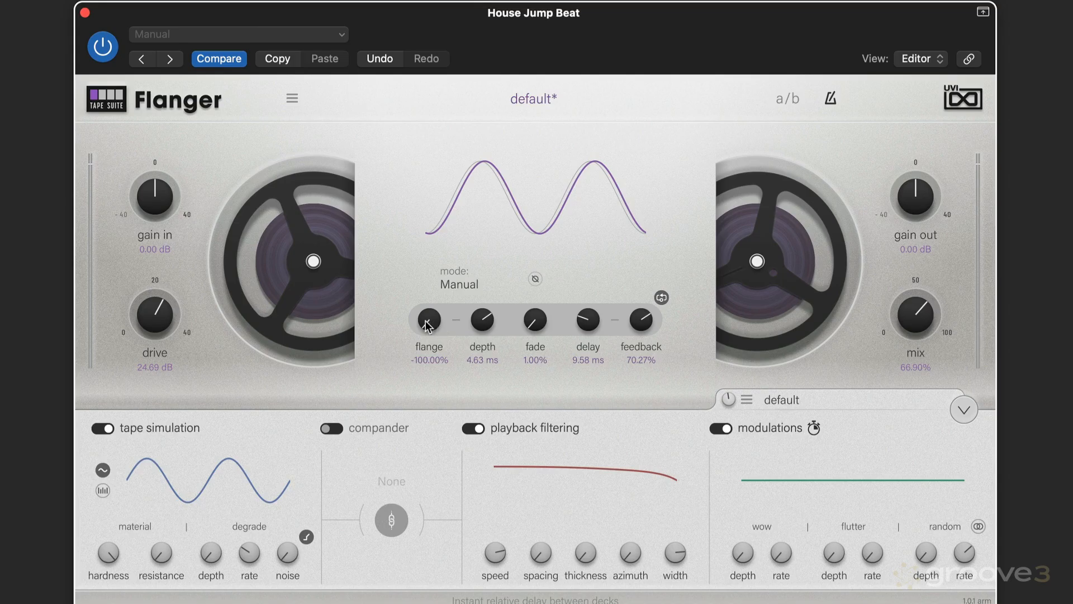
key(space)
Step: Set the flange amount to about 86% and the fade to about 20%
drag(427, 326, 458, 175)
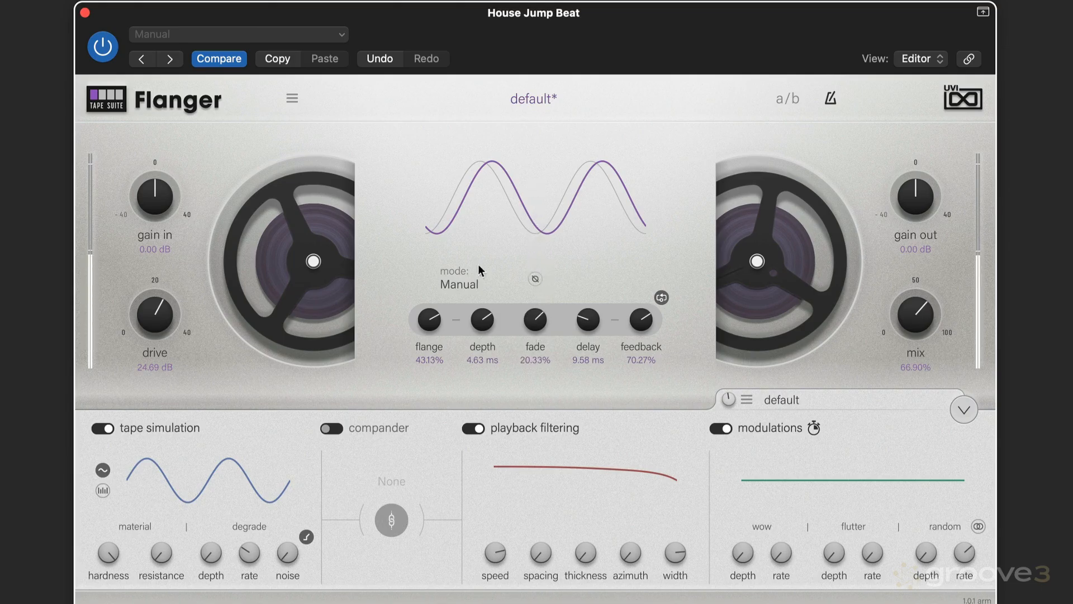
drag(434, 325, 423, 284)
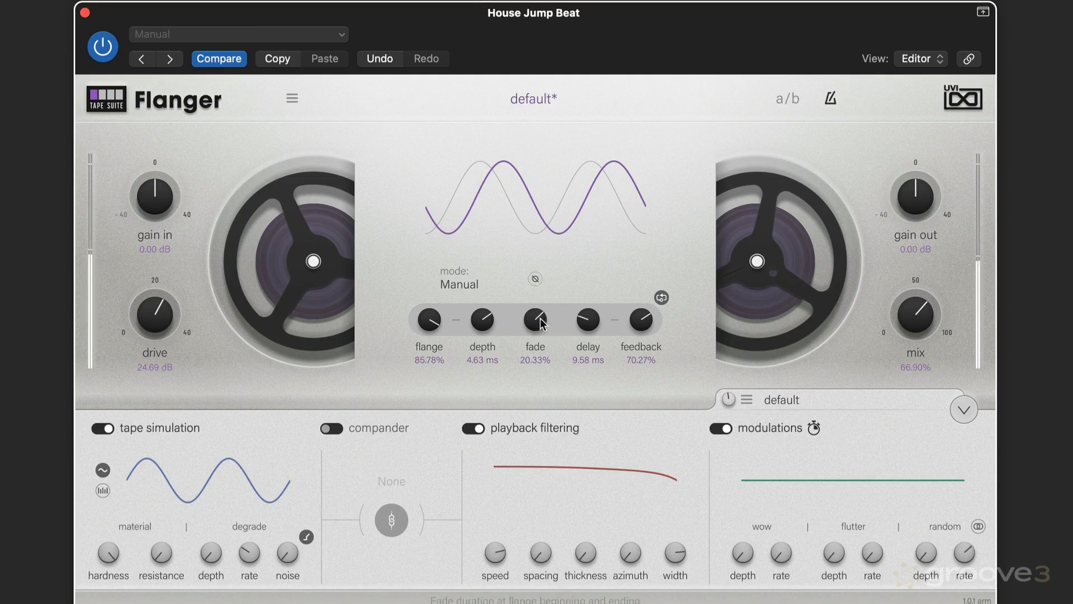
drag(540, 319, 493, 284)
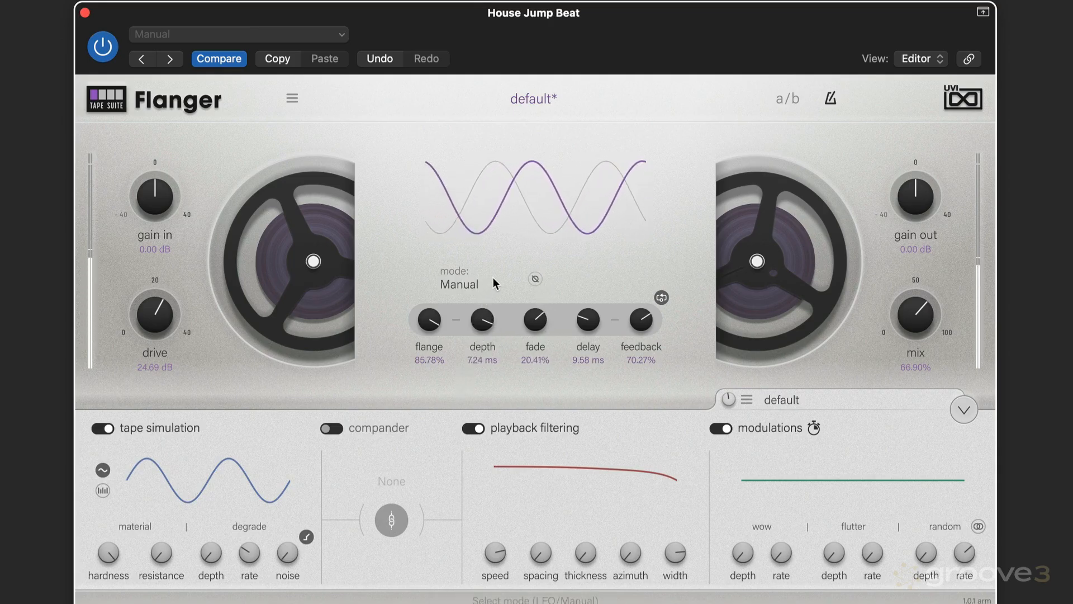
Step: Switch the mode back to LFO and choose the ramp-down sawtooth waveform
click(469, 280)
click(467, 318)
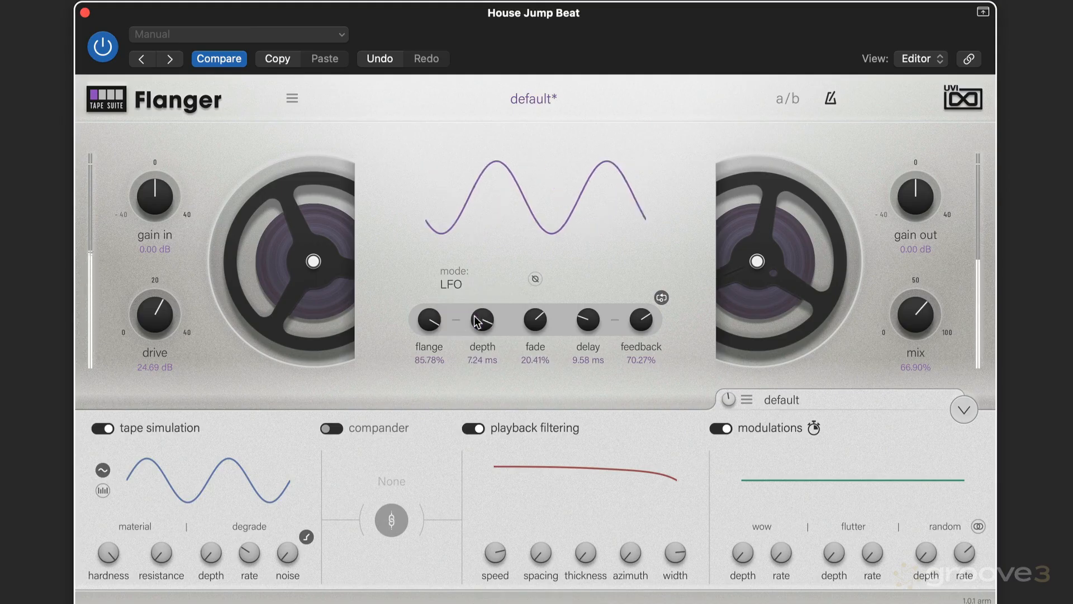
click(585, 274)
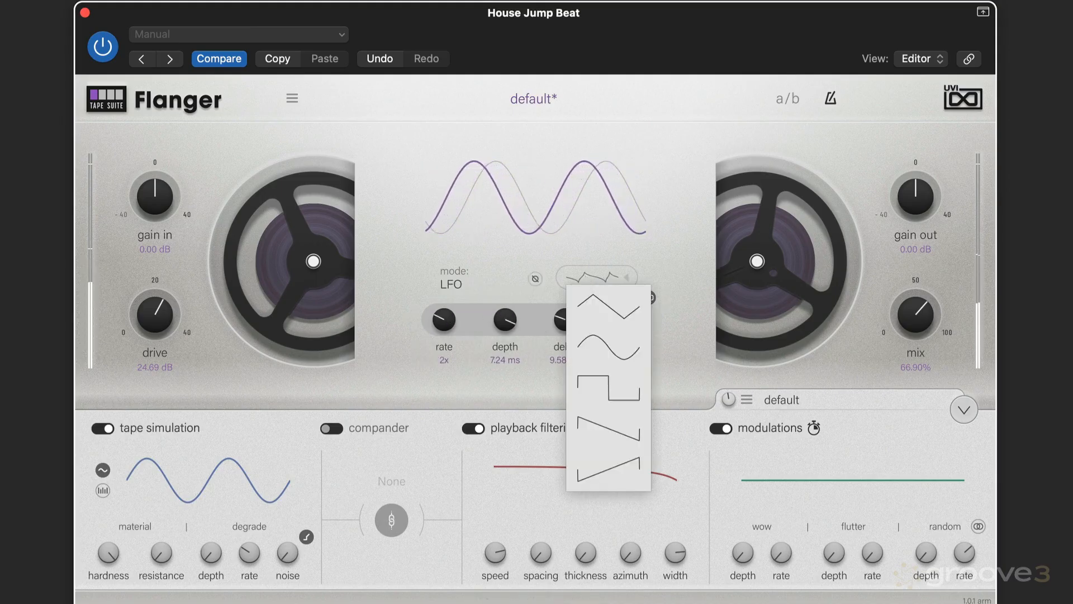
click(598, 424)
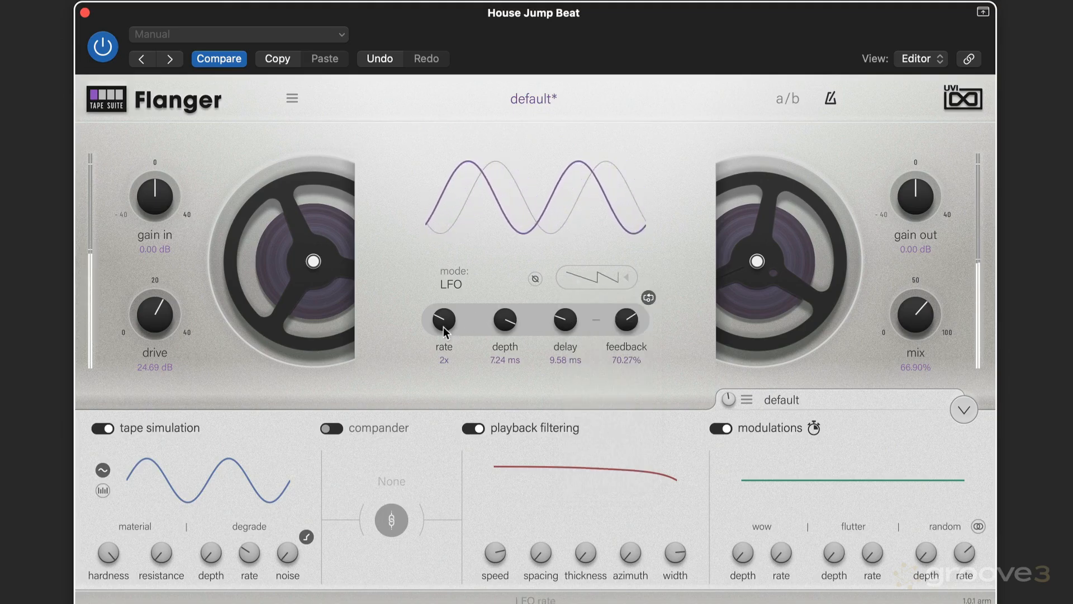
Step: Open the LFO settings and set the phase to about 40% and the shape to about 90%
click(649, 295)
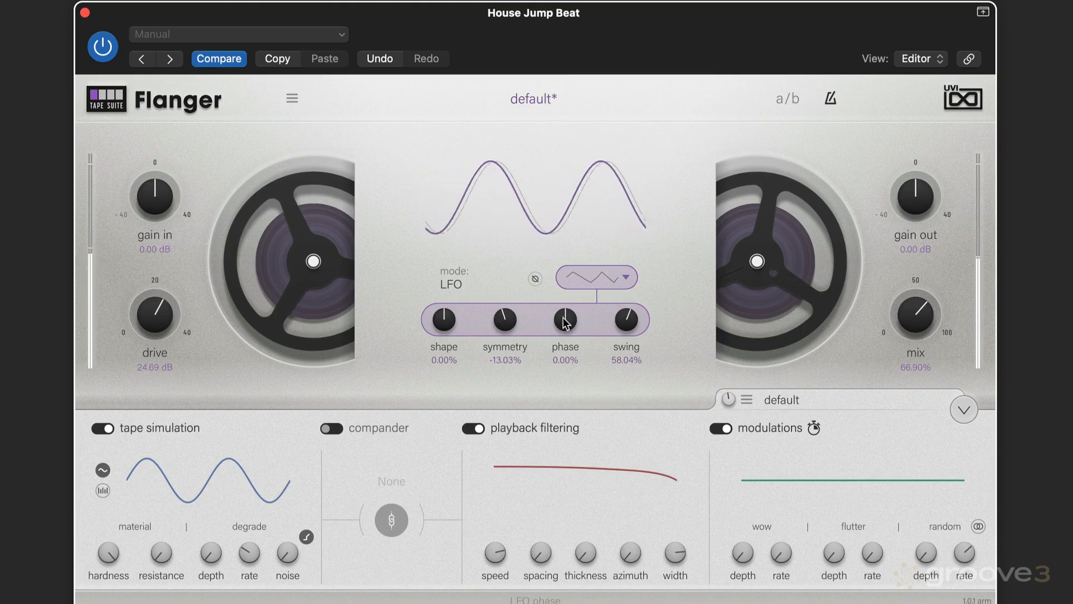
drag(566, 318, 575, 278)
drag(443, 323, 389, 387)
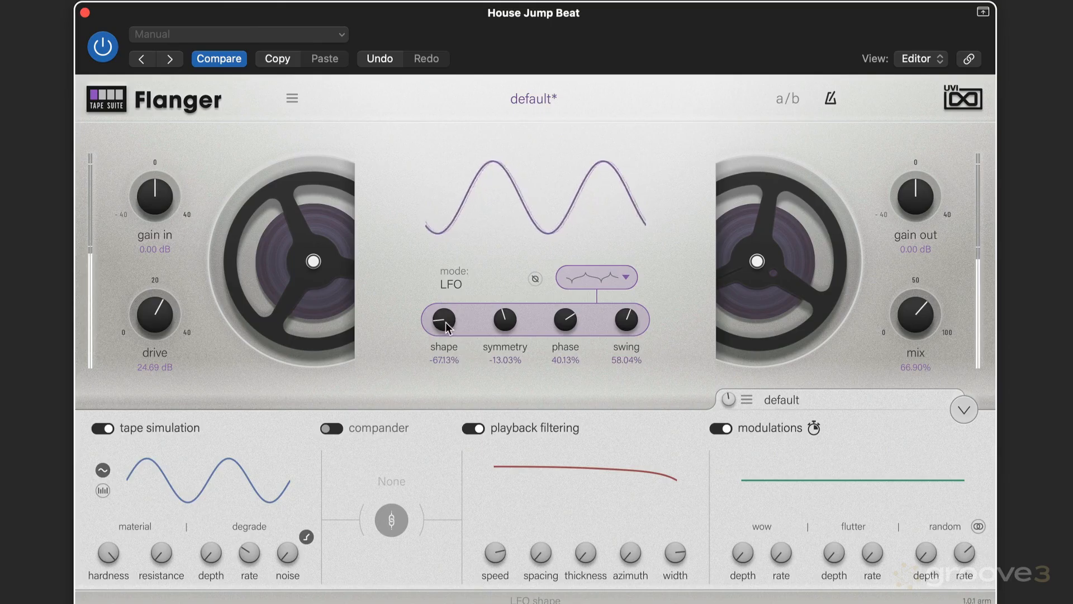
drag(448, 323, 456, 272)
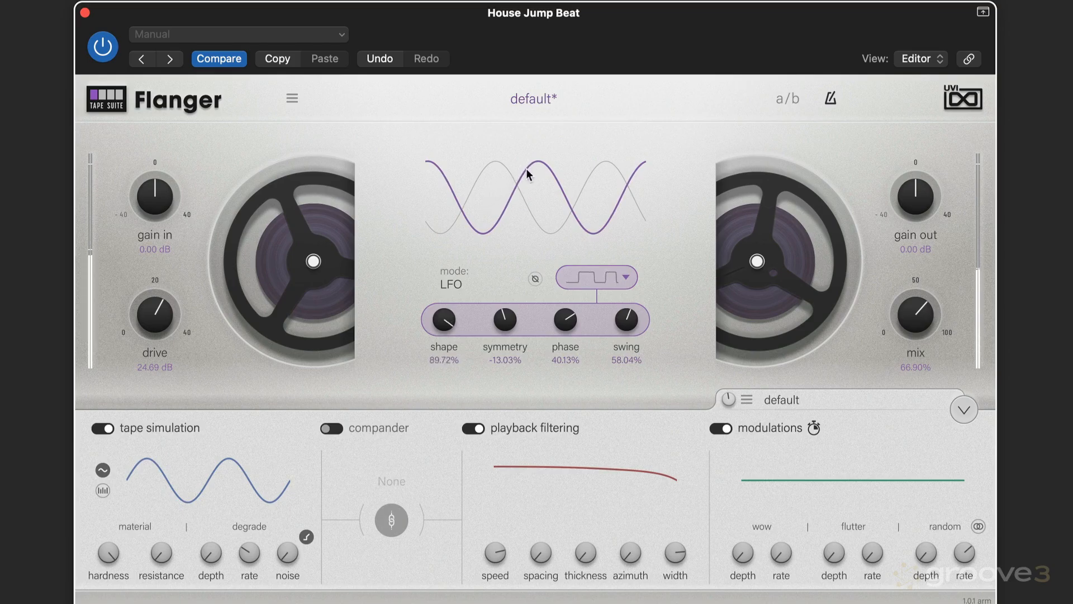
Step: Set the LFO symmetry to about 39% and the shape to about -88%
drag(526, 173, 526, 176)
drag(514, 276, 521, 259)
drag(451, 315, 399, 492)
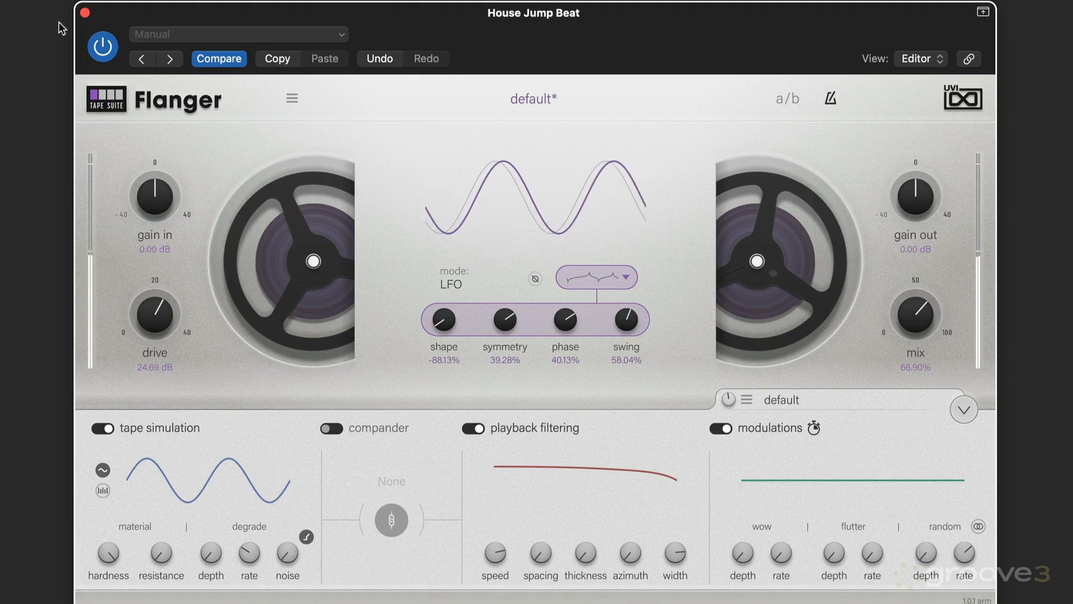
Step: Bypass the flanger and re-enable it to compare, then nudge the mix
click(106, 47)
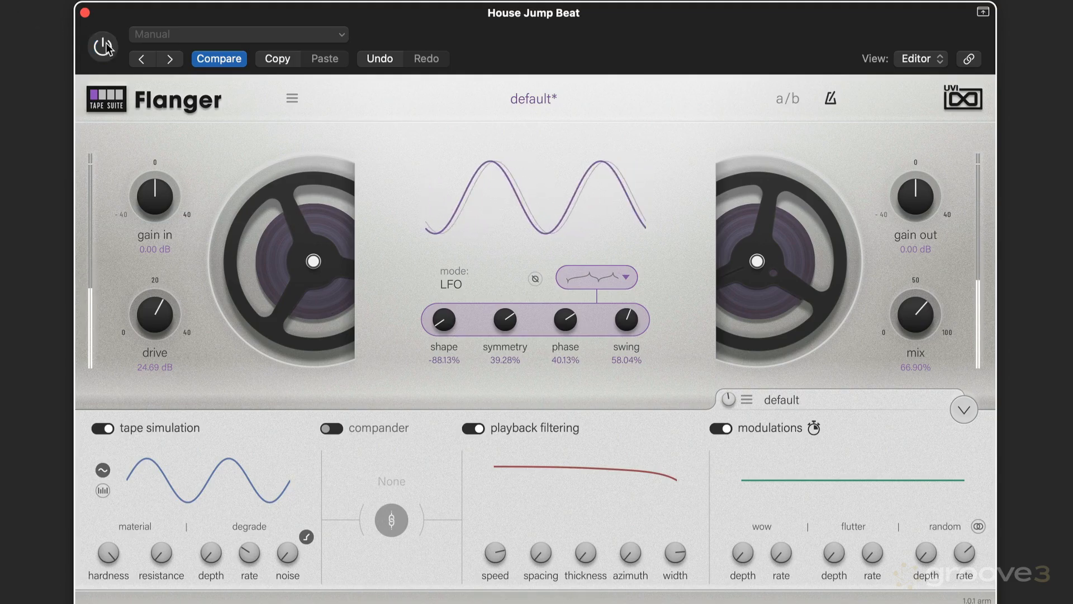
click(106, 46)
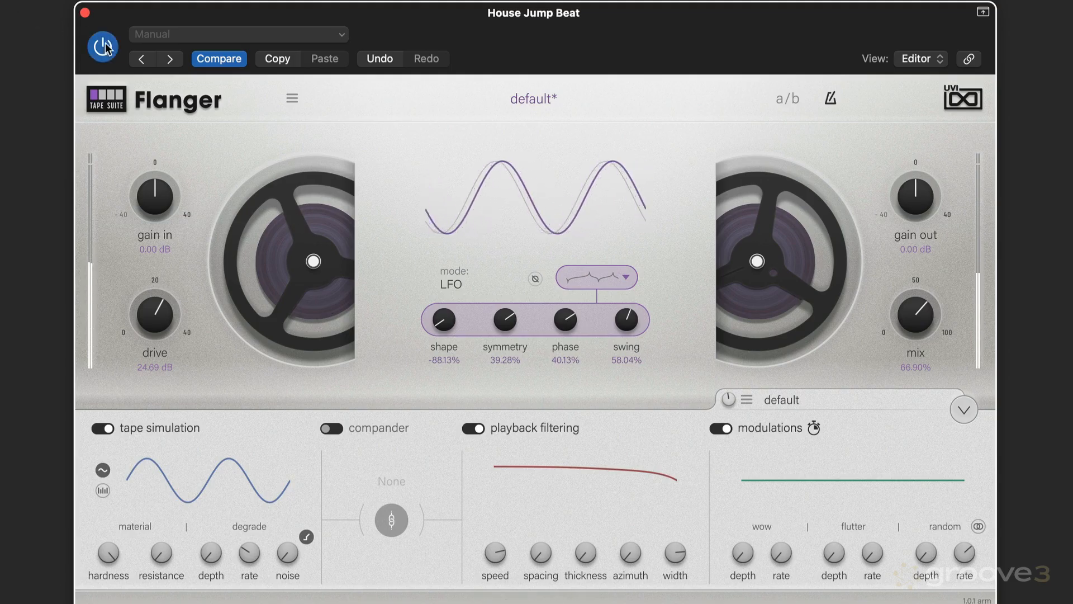
mouse_move(911, 313)
mouse_down()
mouse_move(901, 353)
mouse_move(885, 363)
mouse_move(919, 308)
mouse_up()
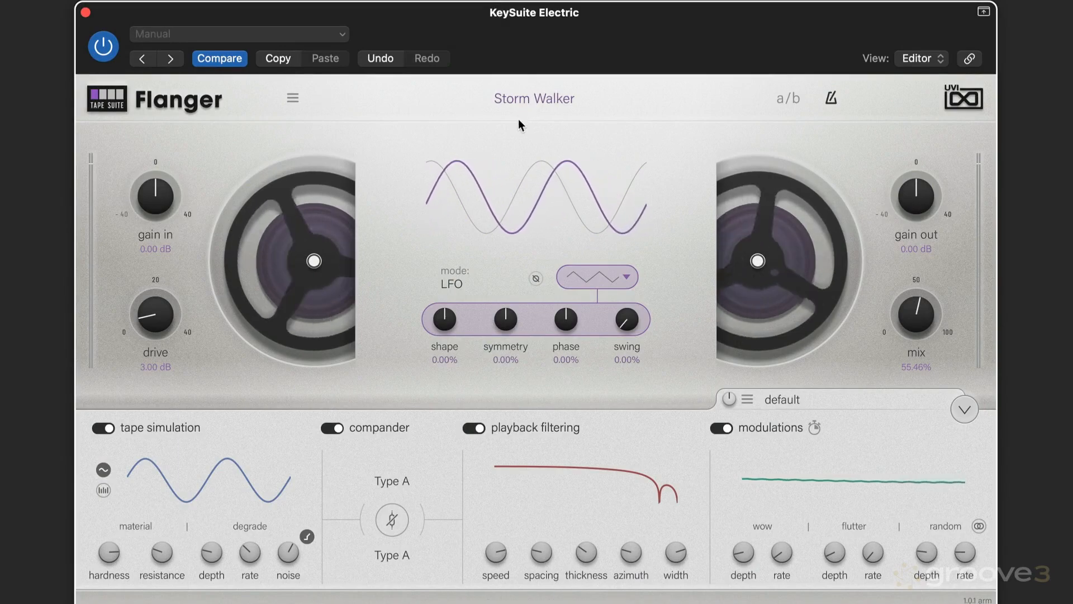
Step: Lower the tape noise and raise the gain out to about 14.4 dB
drag(288, 552, 289, 578)
drag(918, 193, 917, 173)
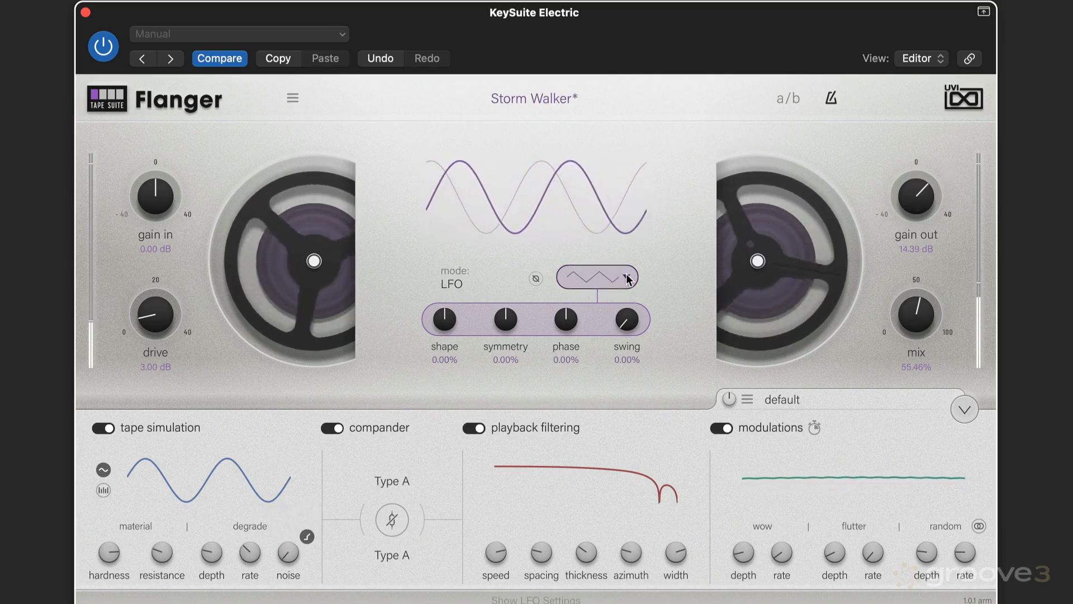
Step: Choose the ramp-down sawtooth LFO waveform and set its shape to about -41%
click(588, 280)
click(603, 428)
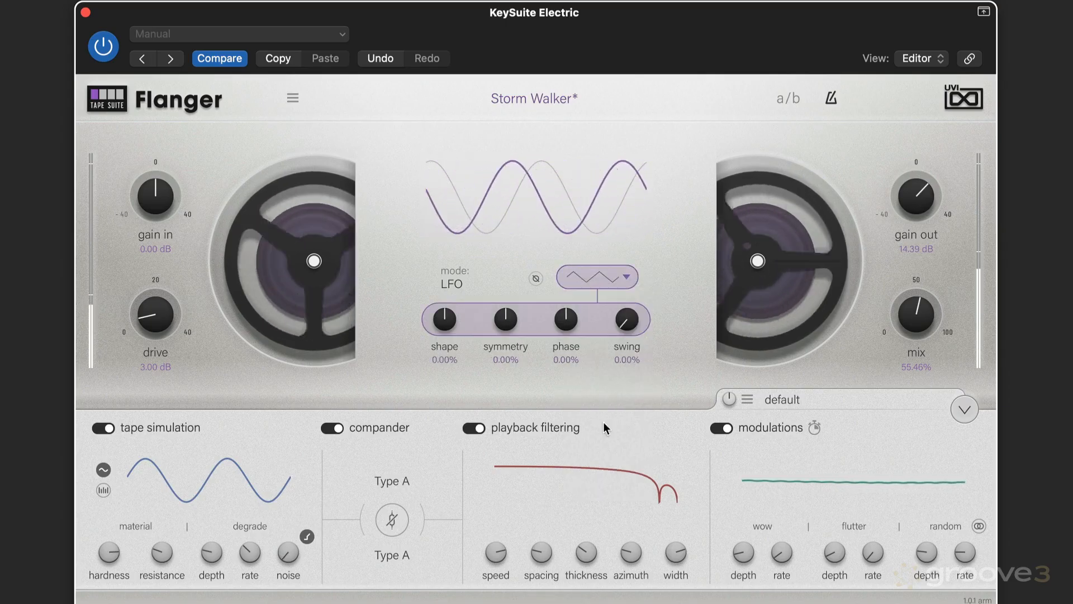
drag(443, 316, 435, 359)
Step: Raise the mix to about 83%, then set the LFO shape to about 41% and symmetry to about 49%
drag(916, 320, 916, 269)
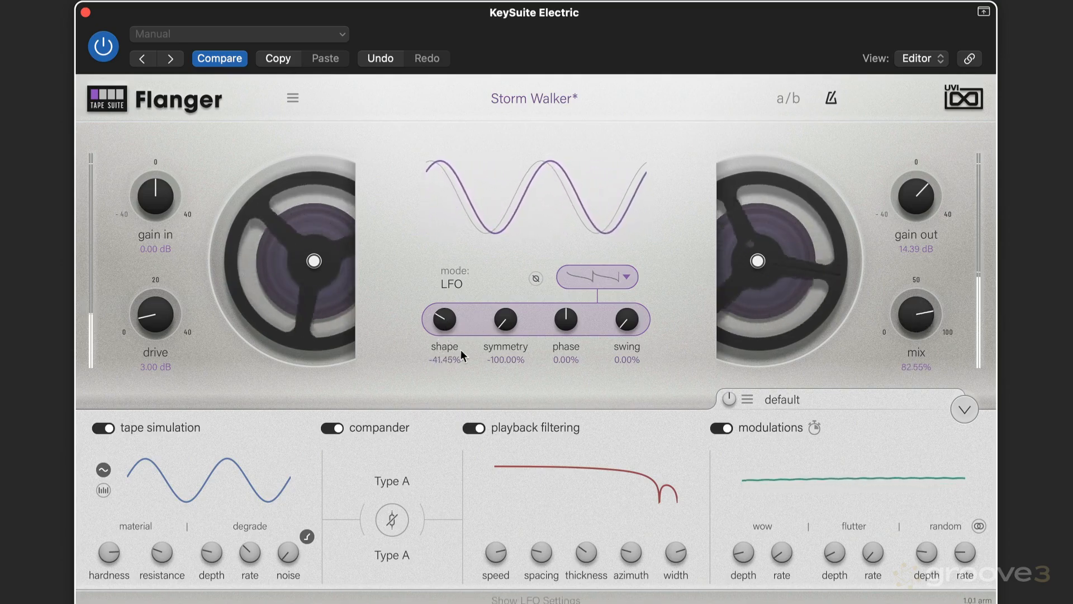
drag(460, 350, 448, 230)
drag(505, 319, 560, 168)
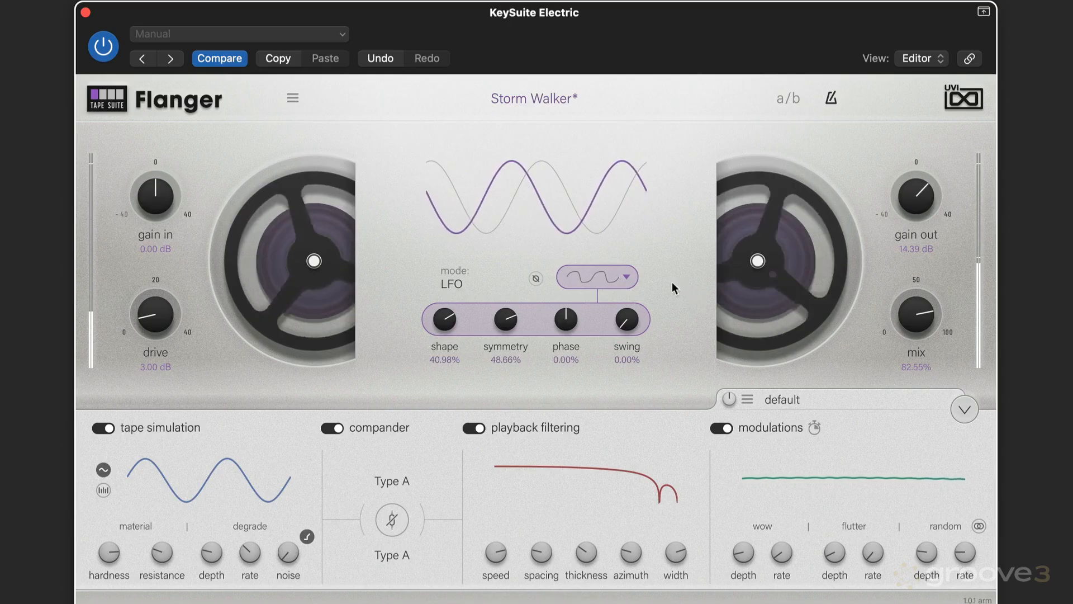
Step: Return to the main LFO controls and set the rate to 1/1 dot and depth to about 6.5 ms
click(619, 281)
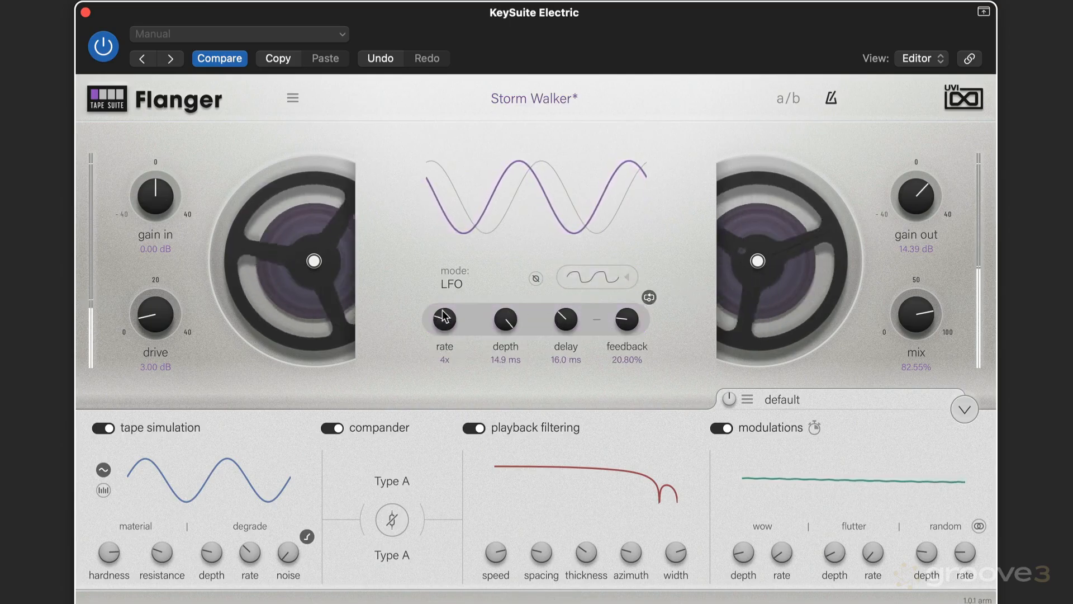
drag(443, 311, 444, 304)
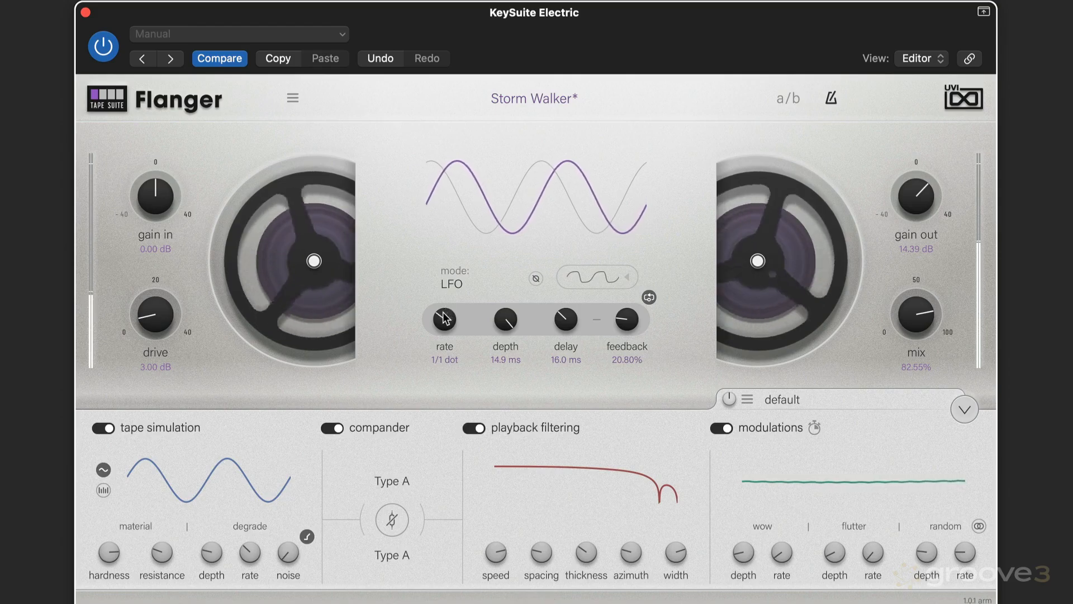
drag(506, 319, 486, 378)
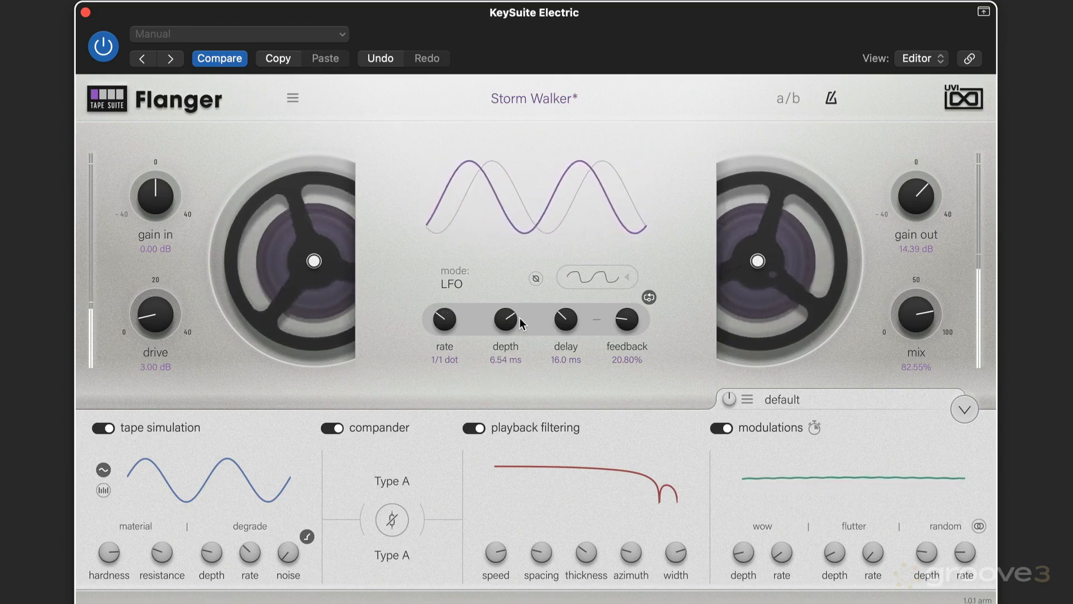
Step: Lower the mix to about 66% and turn down the playback filtering speed
drag(919, 316, 908, 347)
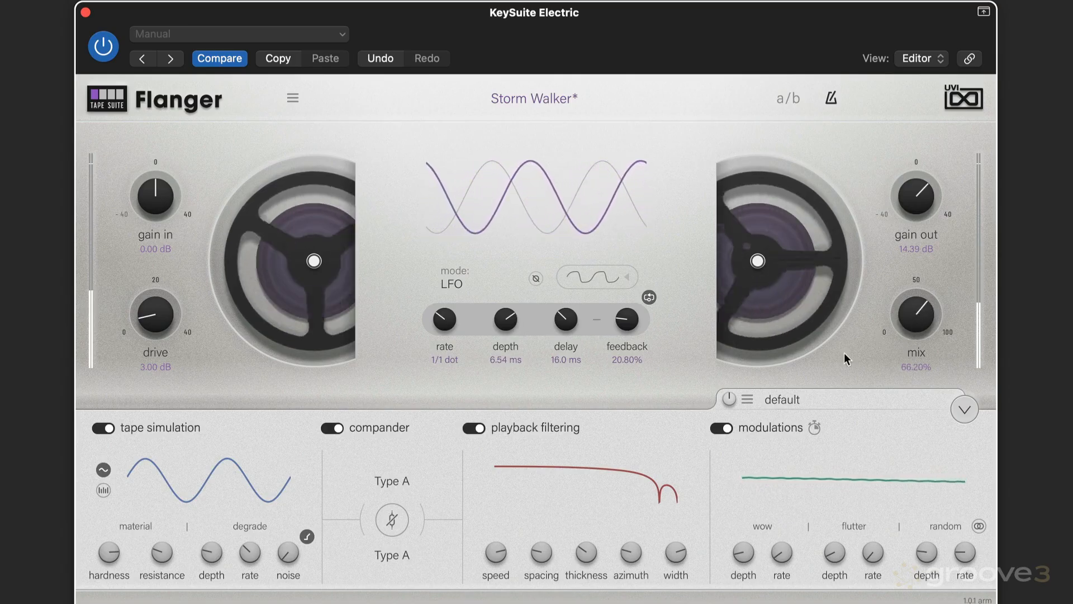
drag(496, 552, 494, 584)
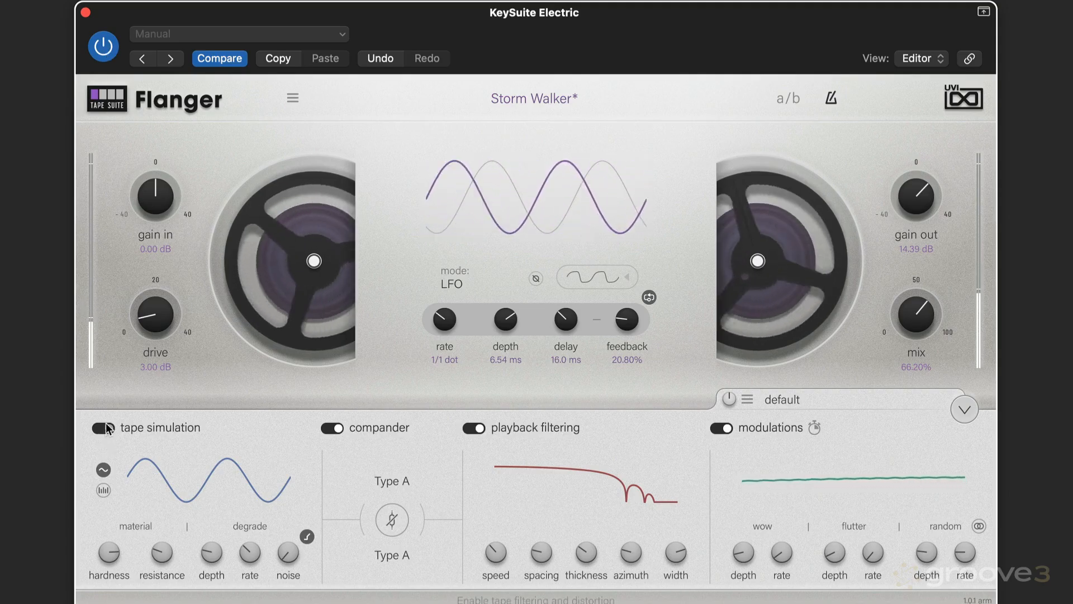
Step: Load the Another Phase preset from the 03 Keys factory presets
click(532, 99)
mouse_move(341, 243)
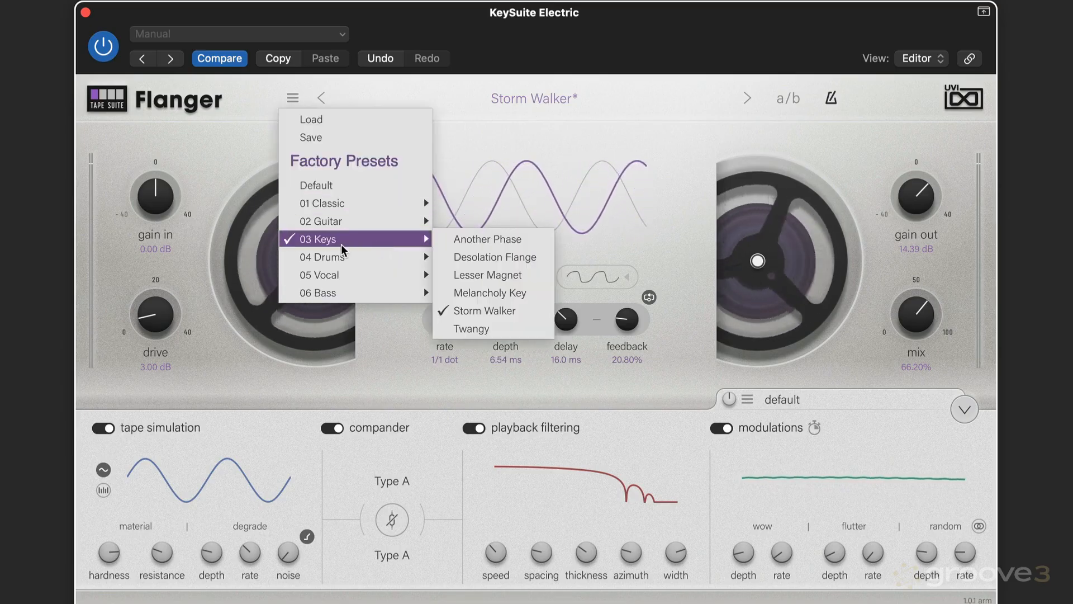
click(501, 241)
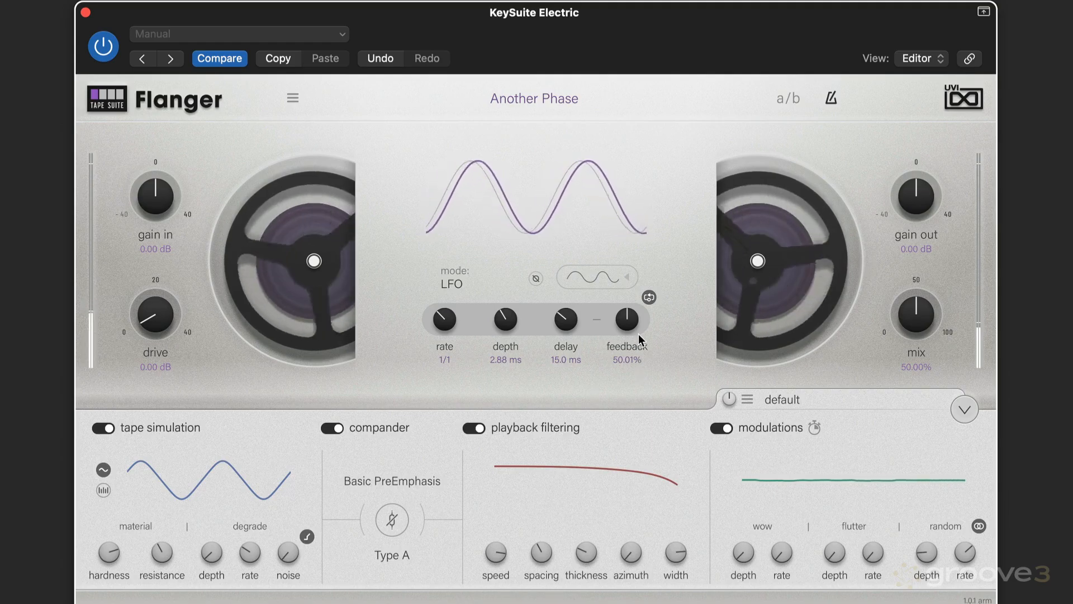
Step: Raise the gain out to about 17.3 dB and set the LFO shape to about 99%
drag(916, 197, 910, 141)
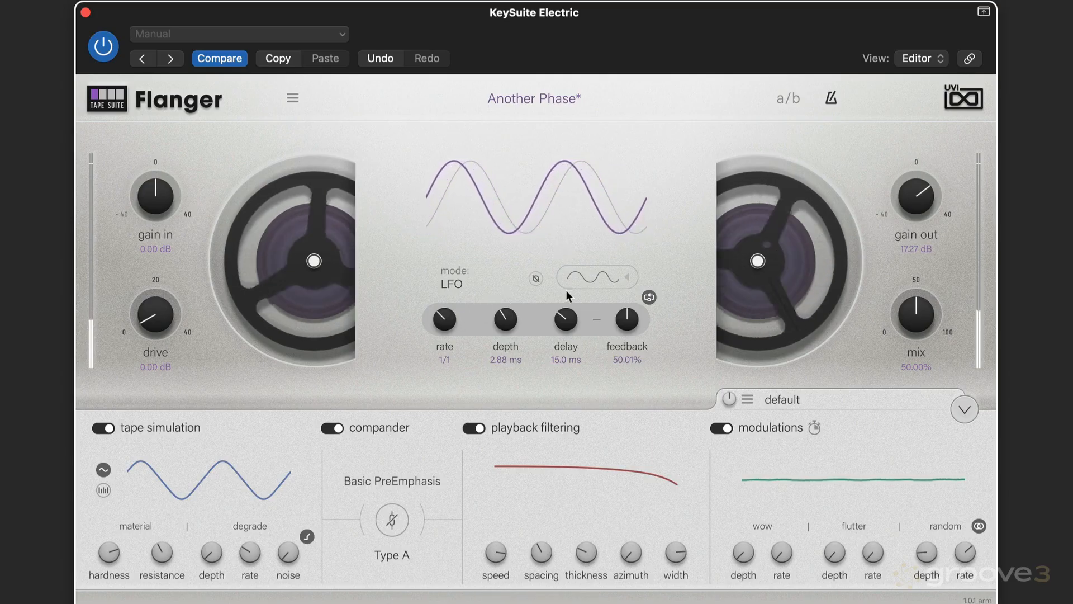
mouse_move(616, 280)
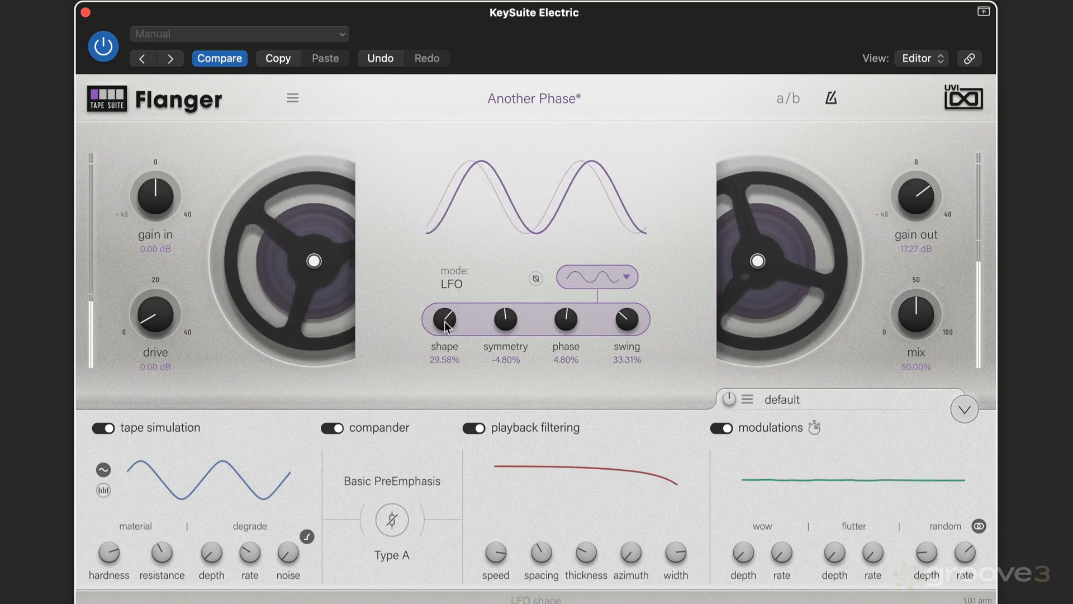
drag(445, 322, 439, 263)
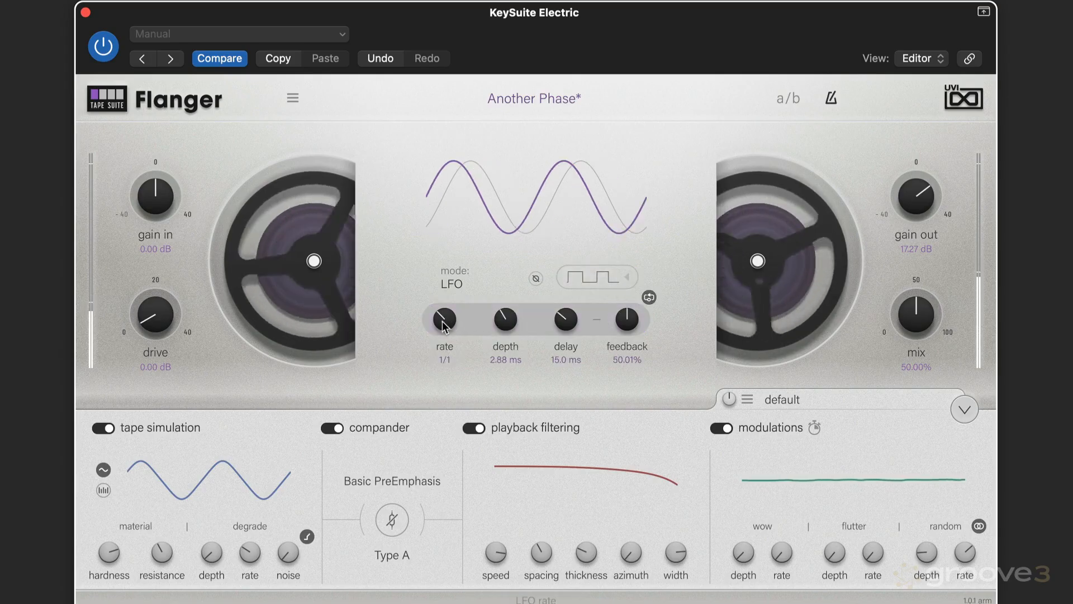
Step: Set the LFO rate to 1/4 and reopen the LFO settings
drag(444, 307, 449, 280)
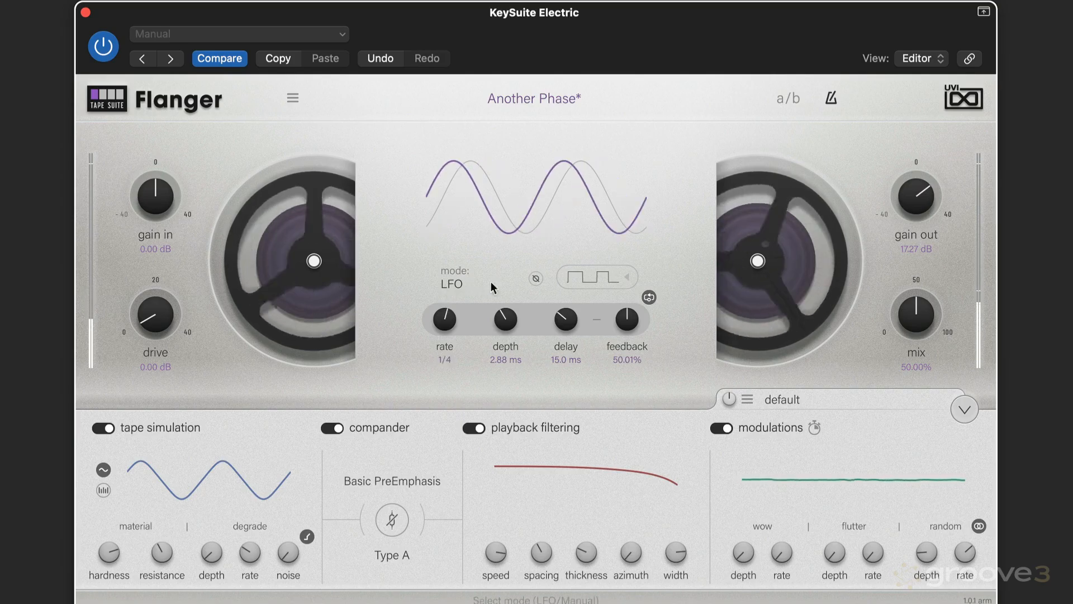
click(632, 278)
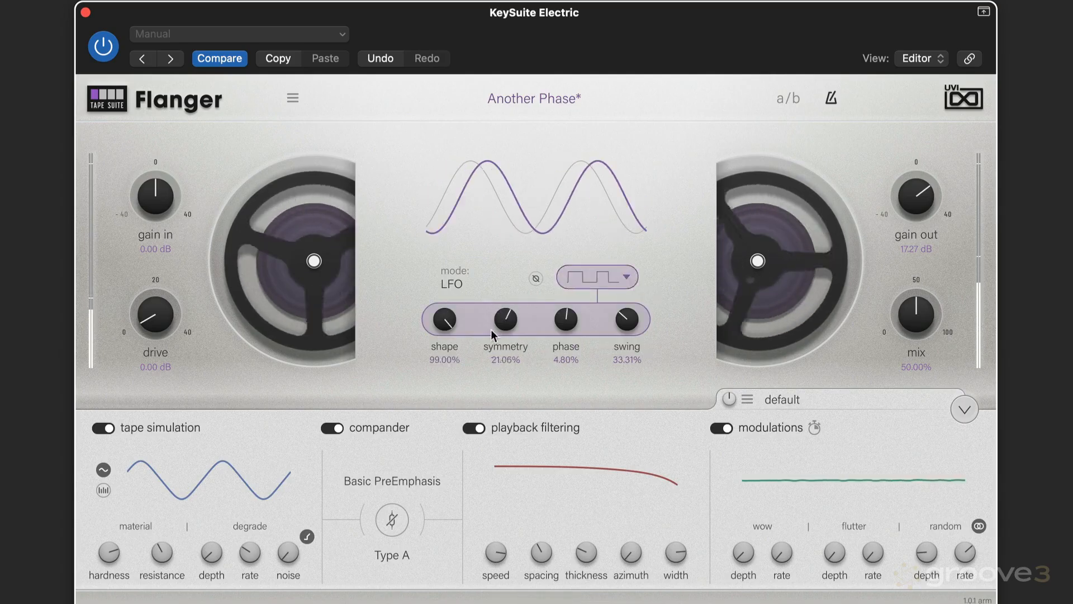
drag(468, 368, 466, 371)
Step: Set LFO shape to about 7%, symmetry about -27%, phase about -19% and swing about 29%
drag(444, 331, 410, 411)
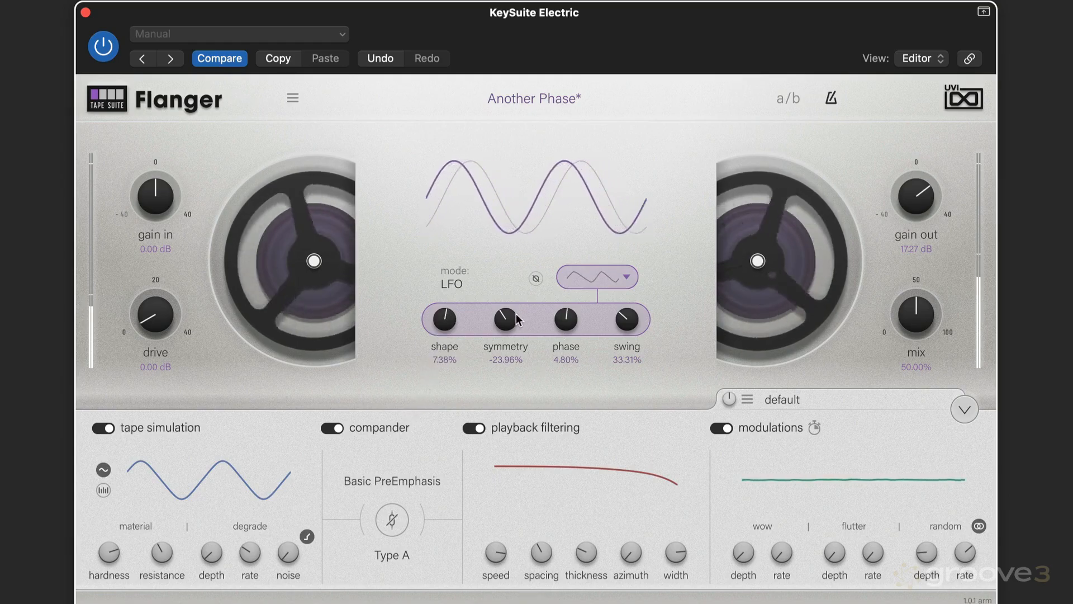
drag(509, 321, 441, 324)
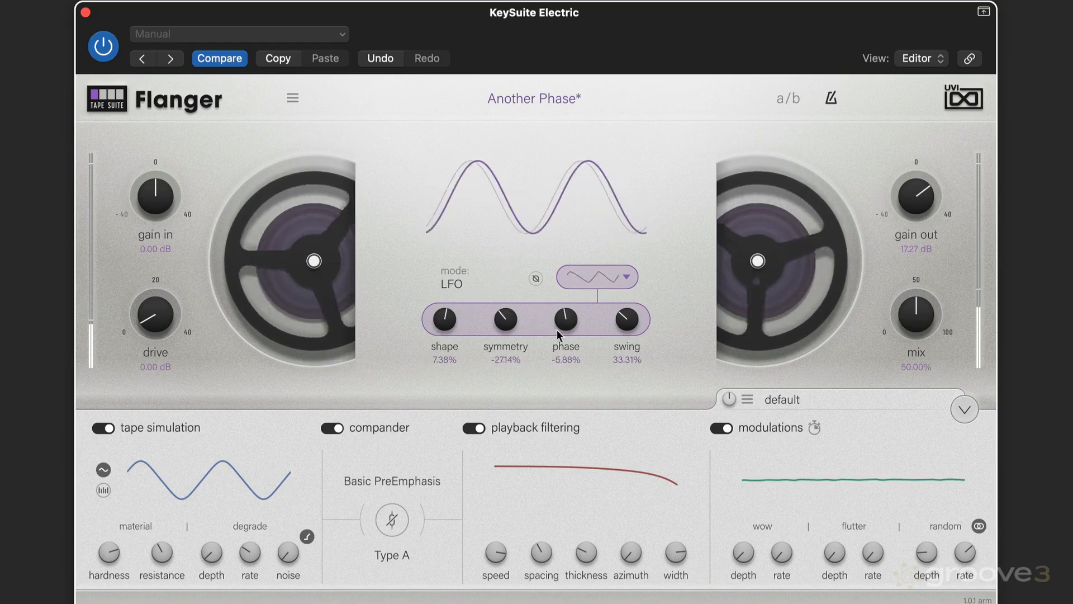
drag(557, 329, 547, 340)
drag(632, 318, 630, 332)
Step: Lower the mix to about 38% and turn down the playback filtering speed
drag(892, 327, 895, 341)
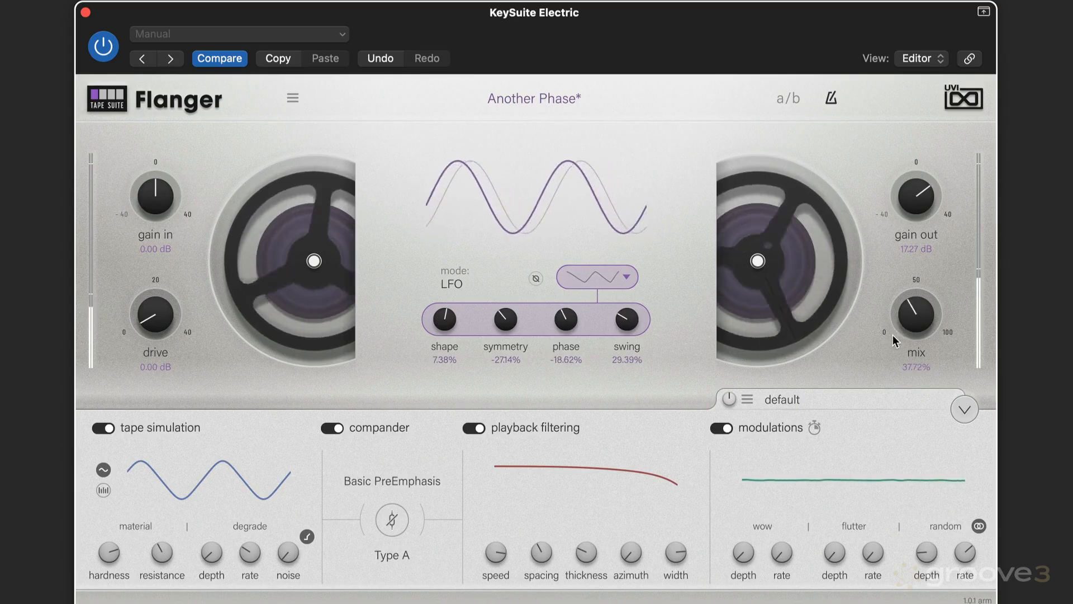
mouse_move(503, 555)
drag(502, 554, 502, 576)
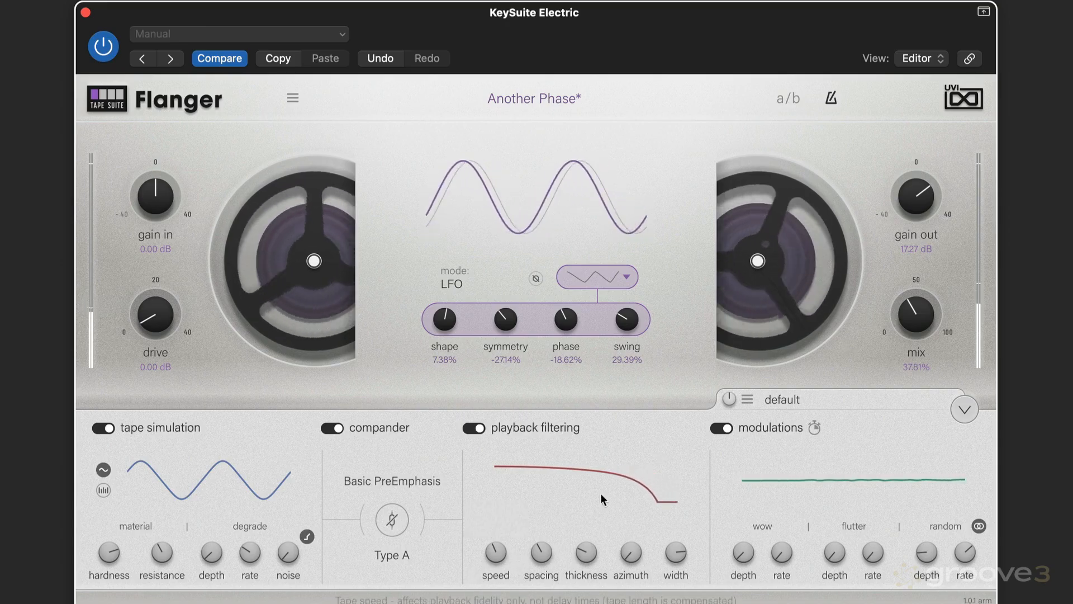
Step: Set the mix to about 34% and the drive to about 11.4 dB, then stop playback
drag(913, 303, 913, 307)
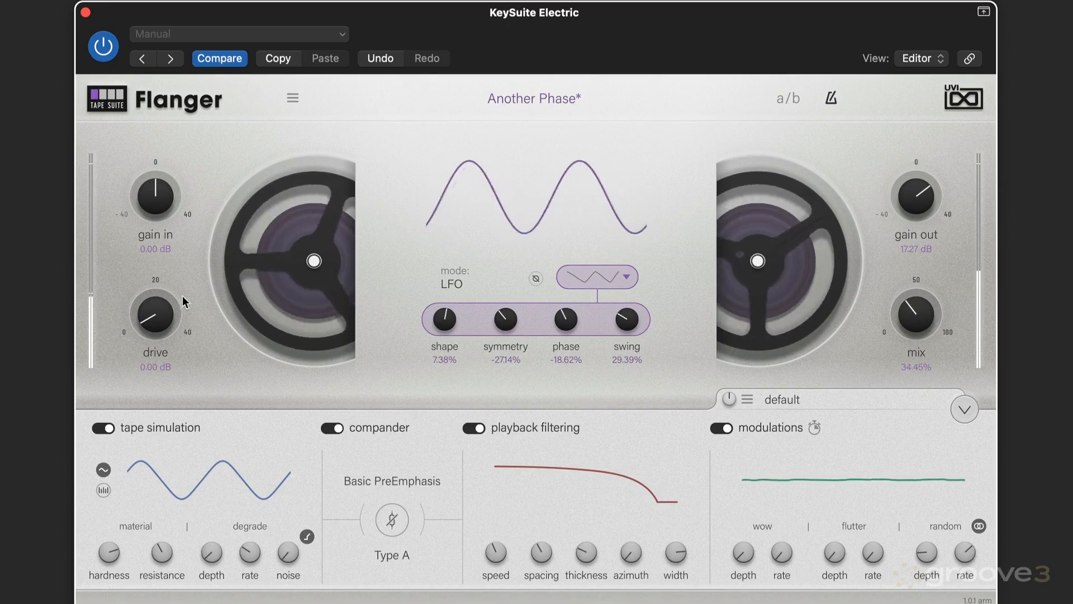
drag(154, 310, 155, 291)
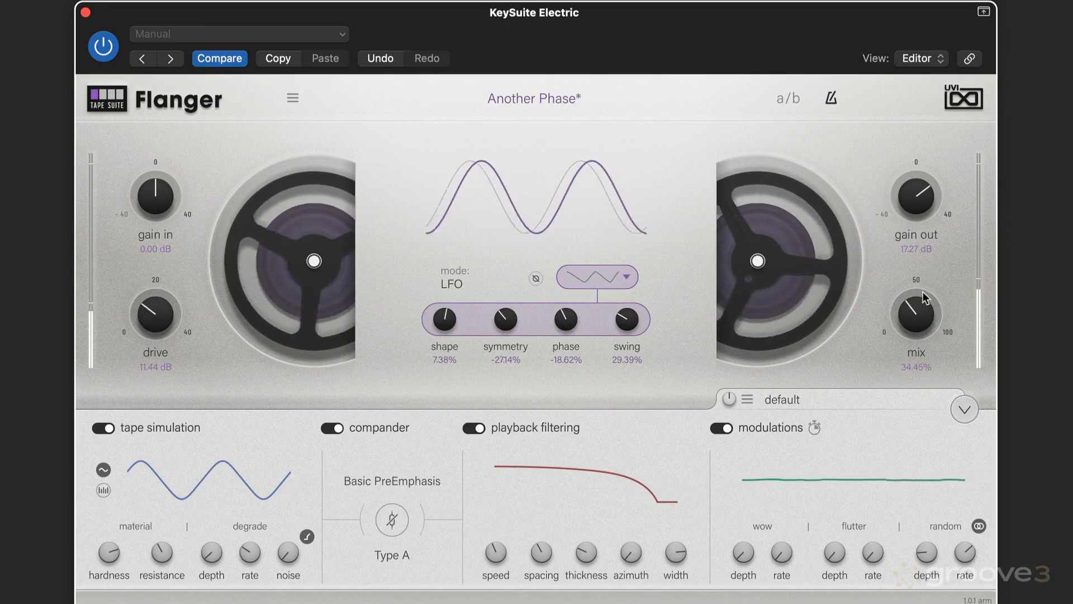
drag(900, 316, 901, 318)
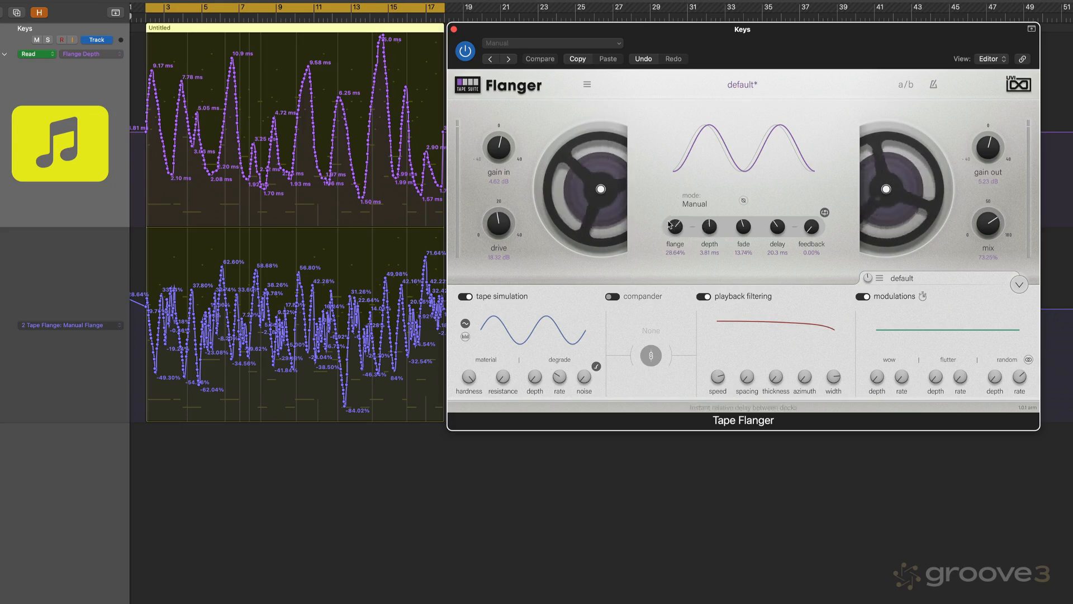
key(space)
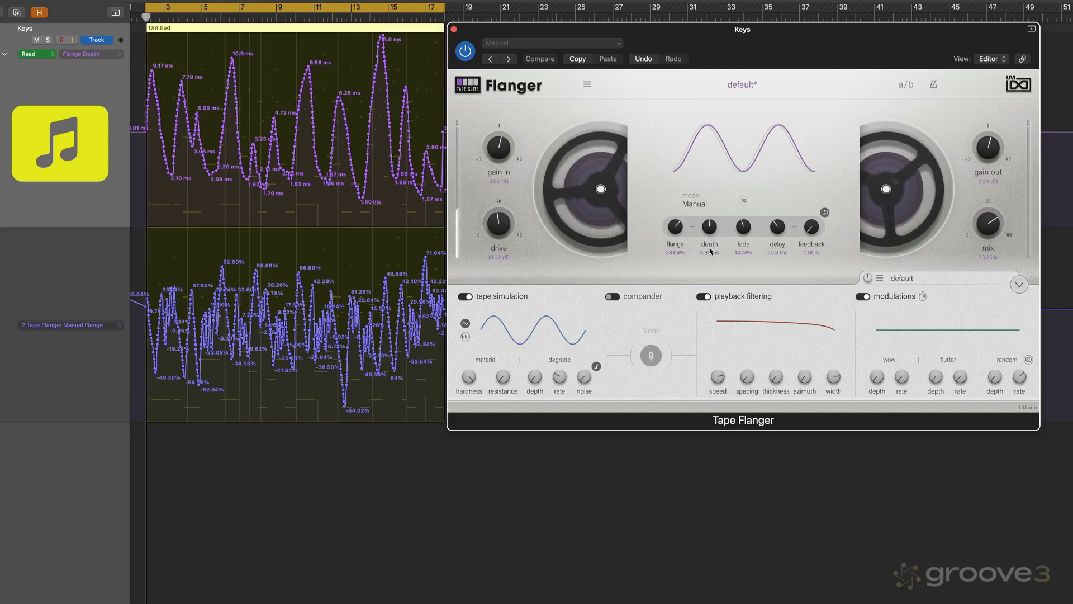